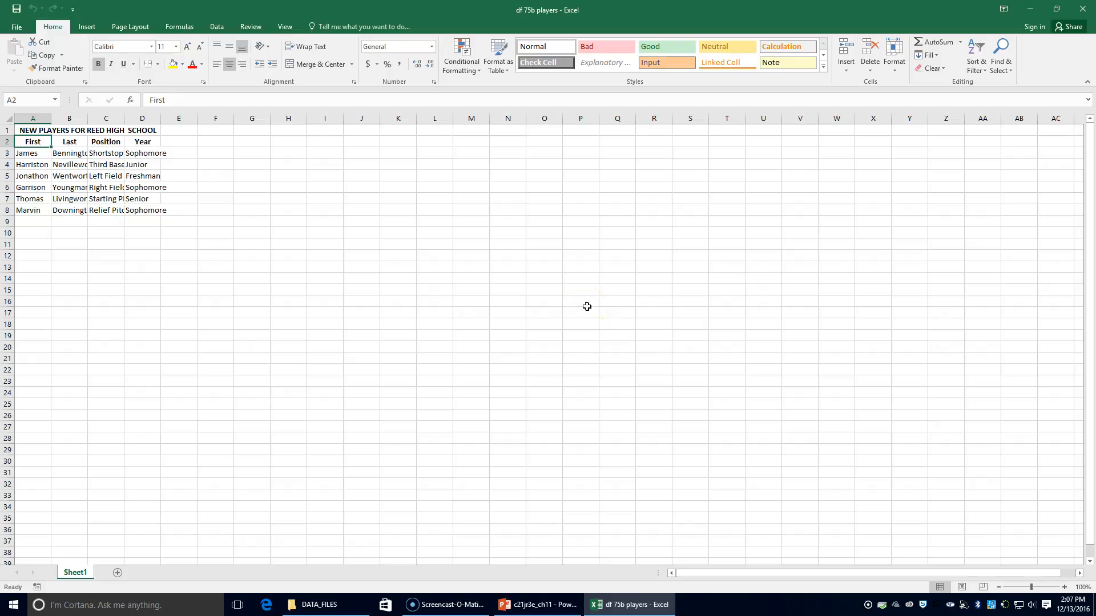
# Step: Set the width of column A, which holds the first names, to 10
pyautogui.click(33, 118)
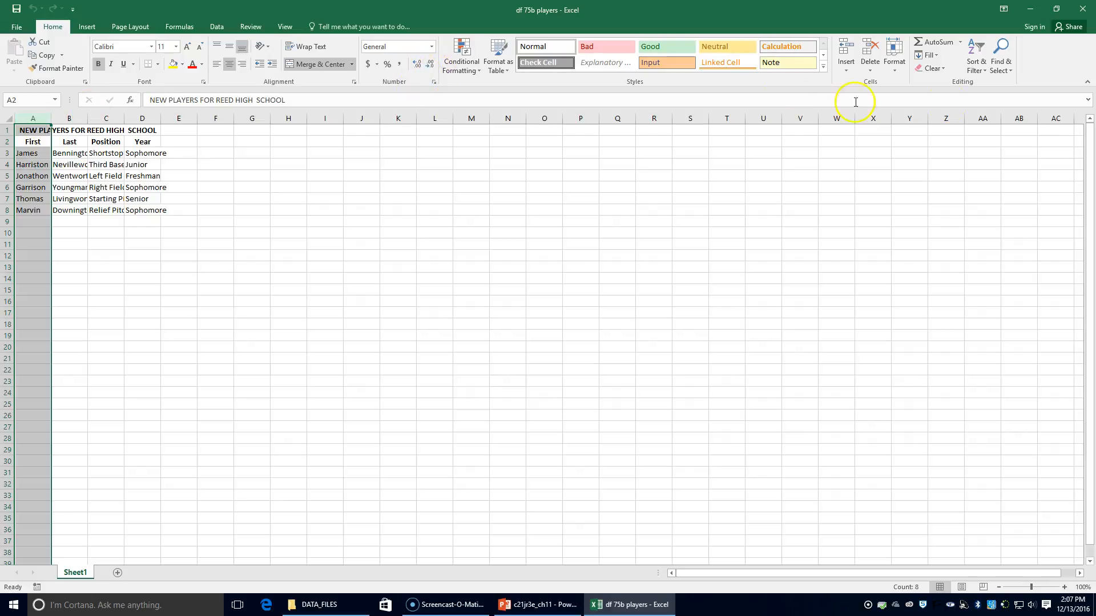
pyautogui.click(894, 67)
pyautogui.click(920, 124)
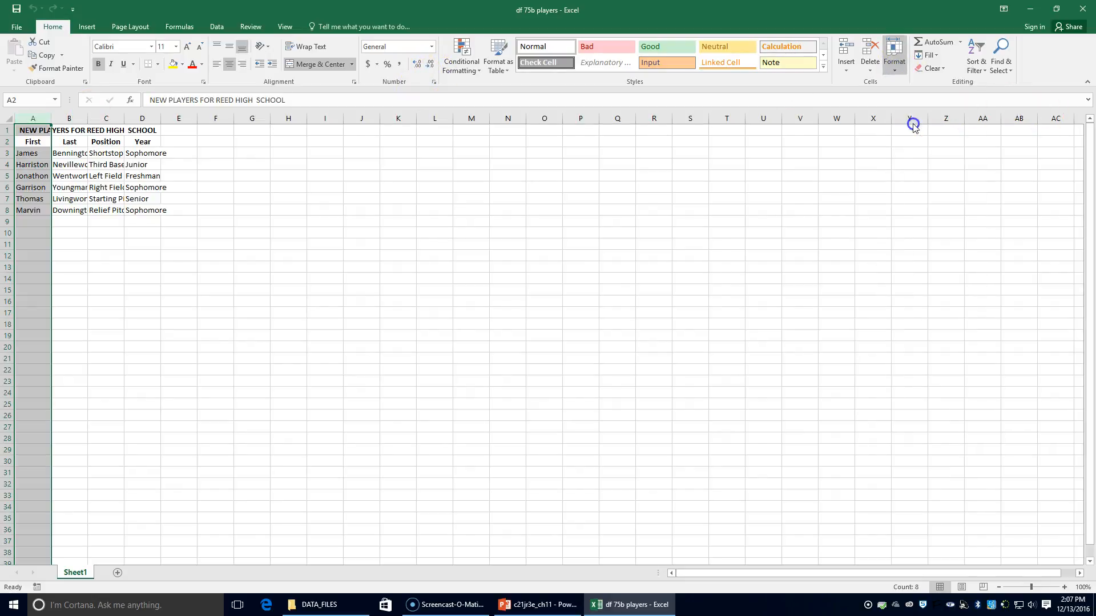
pyautogui.write('10')
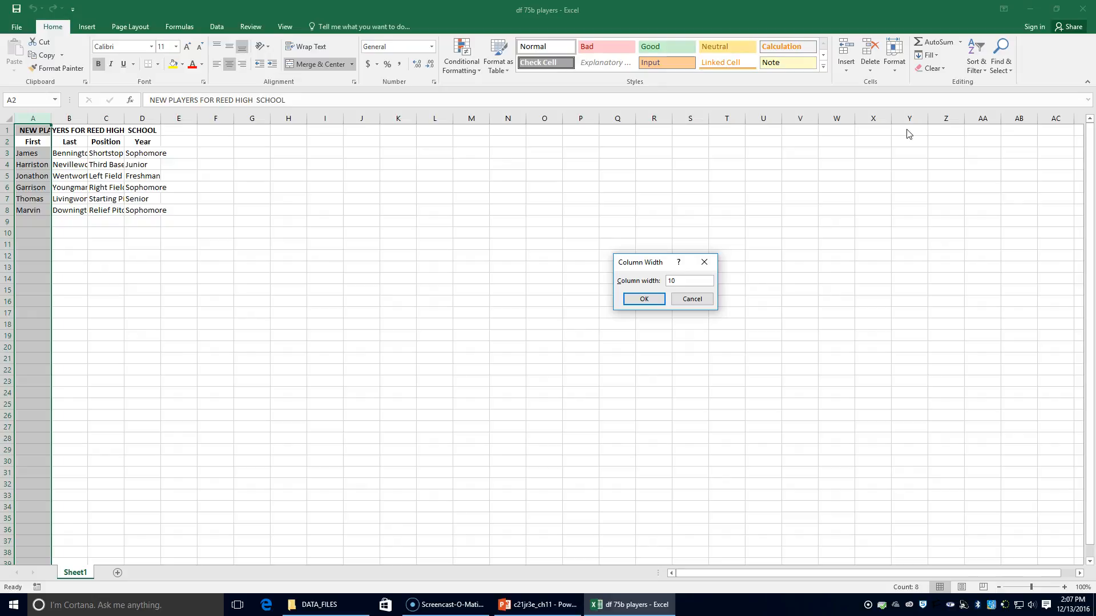
pyautogui.press('Return')
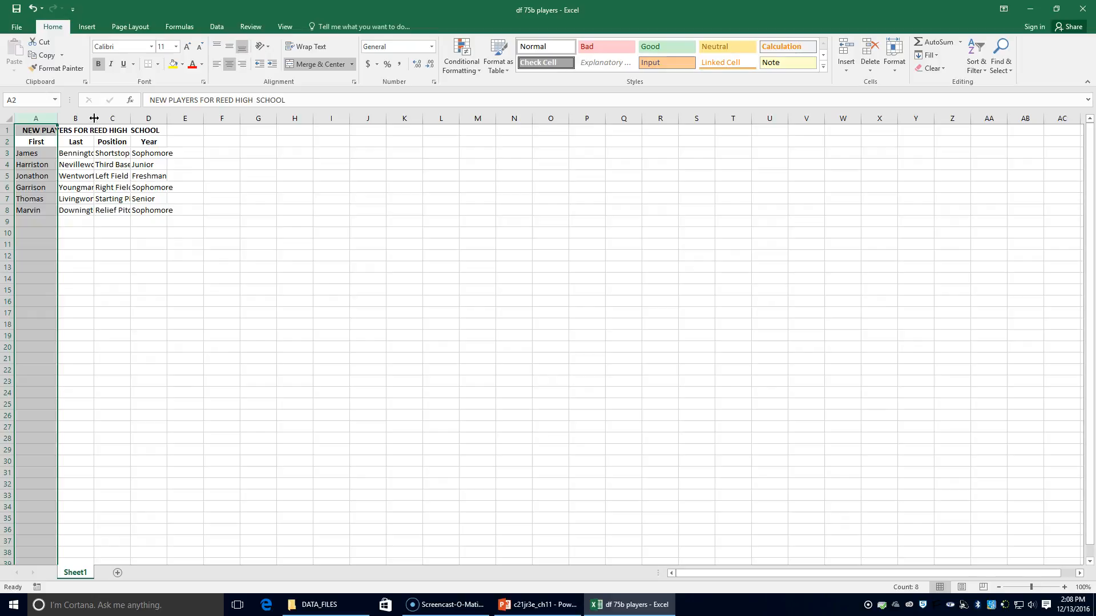
# Step: AutoFit the widths of column B (Last) and column C (Position) to their contents
pyautogui.doubleClick(93, 119)
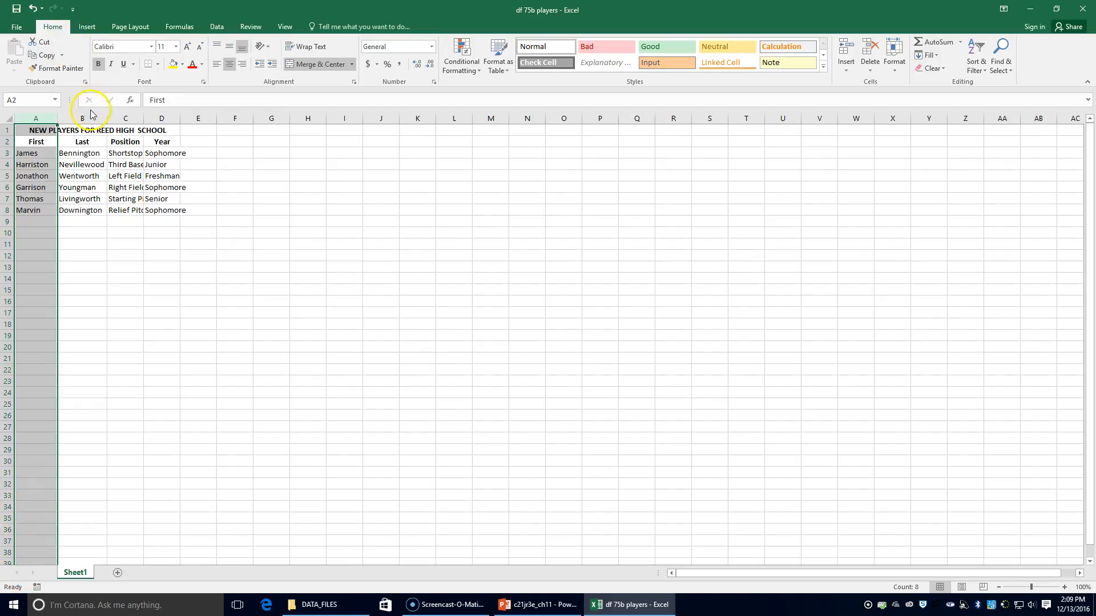
pyautogui.click(91, 118)
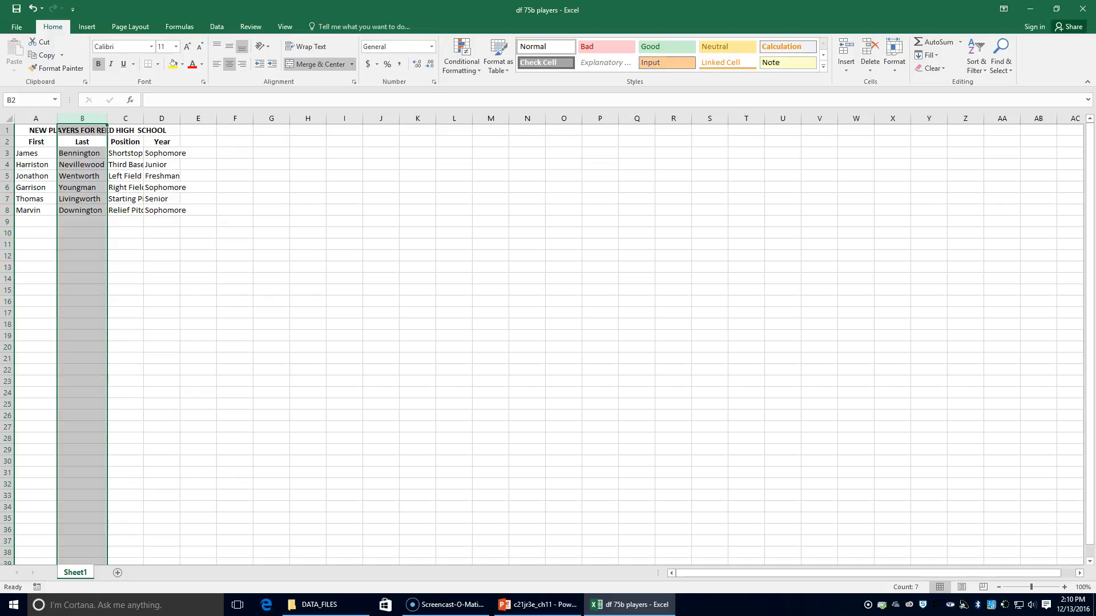
pyautogui.click(118, 117)
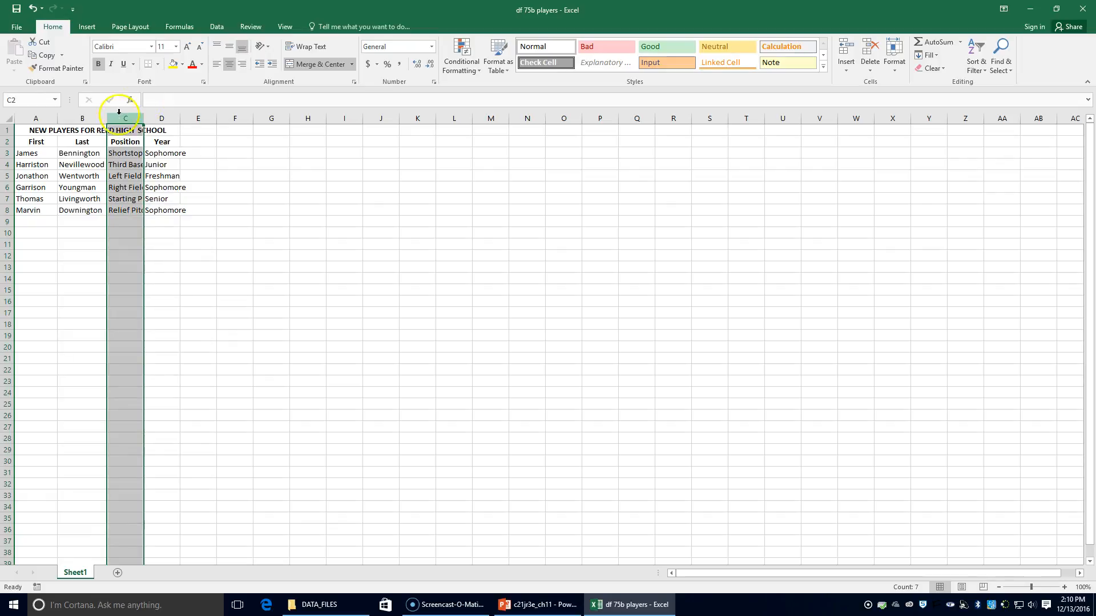
pyautogui.click(894, 68)
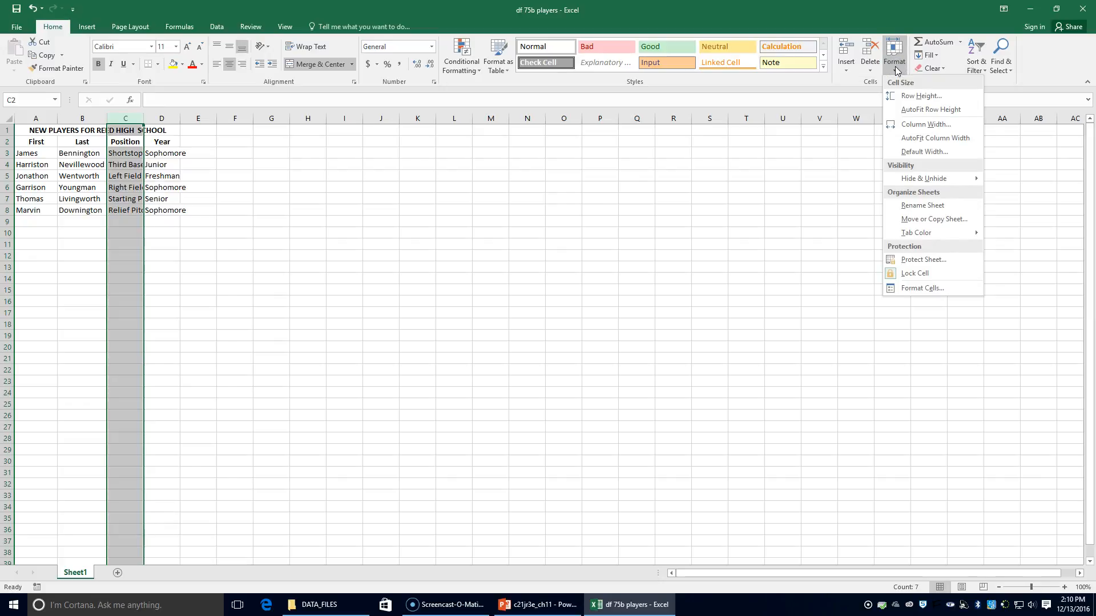
pyautogui.click(908, 141)
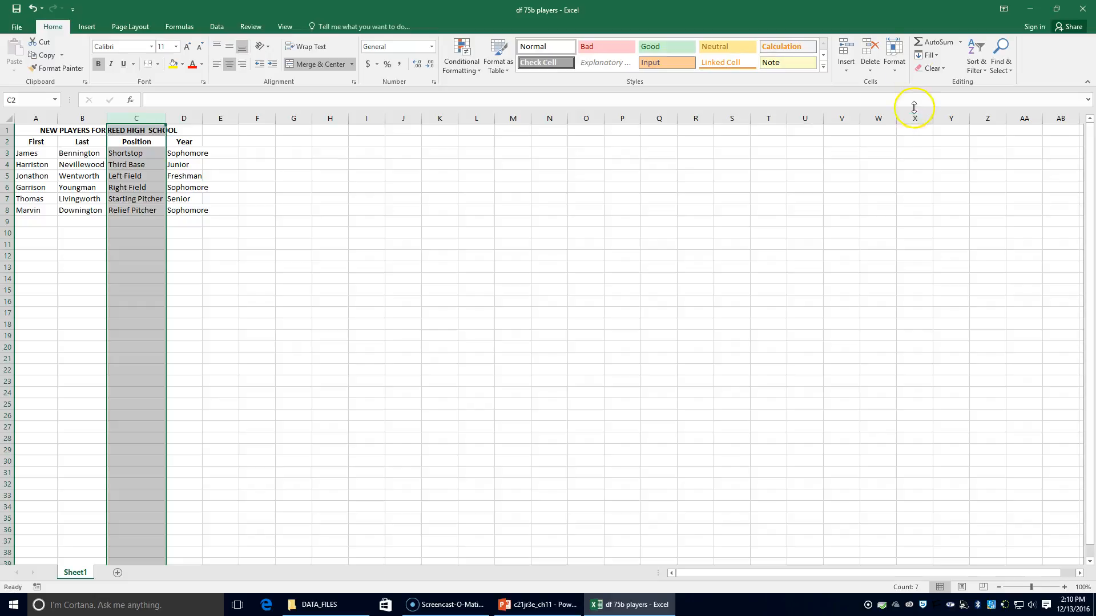
# Step: Widen column D (Year) to about 10.4 so its entries fit inside the column
pyautogui.click(190, 117)
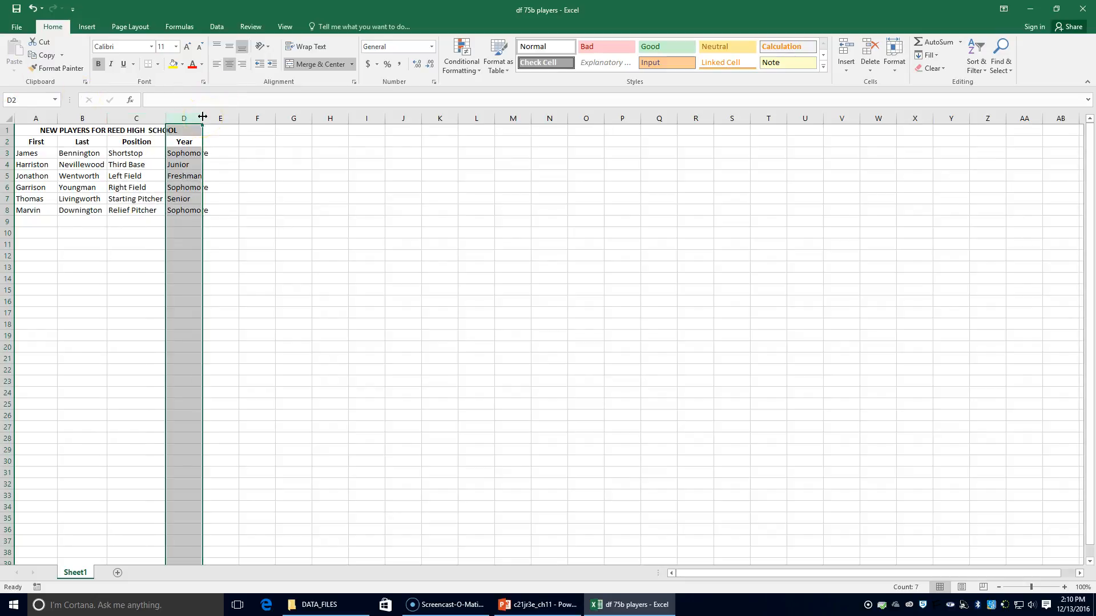
pyautogui.click(204, 115)
pyautogui.click(193, 113)
pyautogui.moveTo(202, 118); pyautogui.dragTo(210, 117)
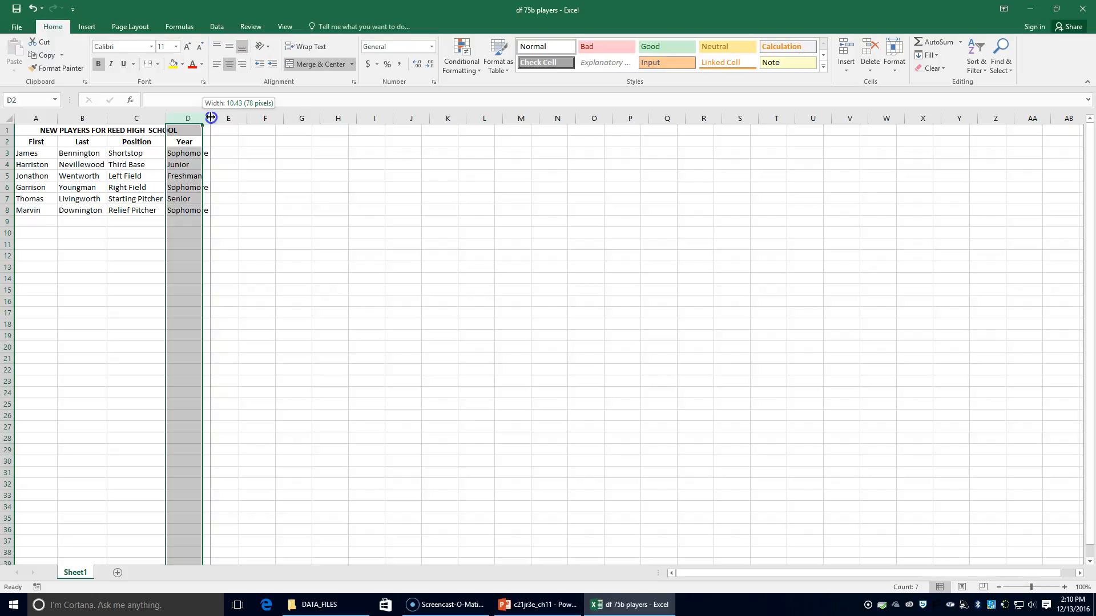
pyautogui.moveTo(211, 117); pyautogui.dragTo(210, 117)
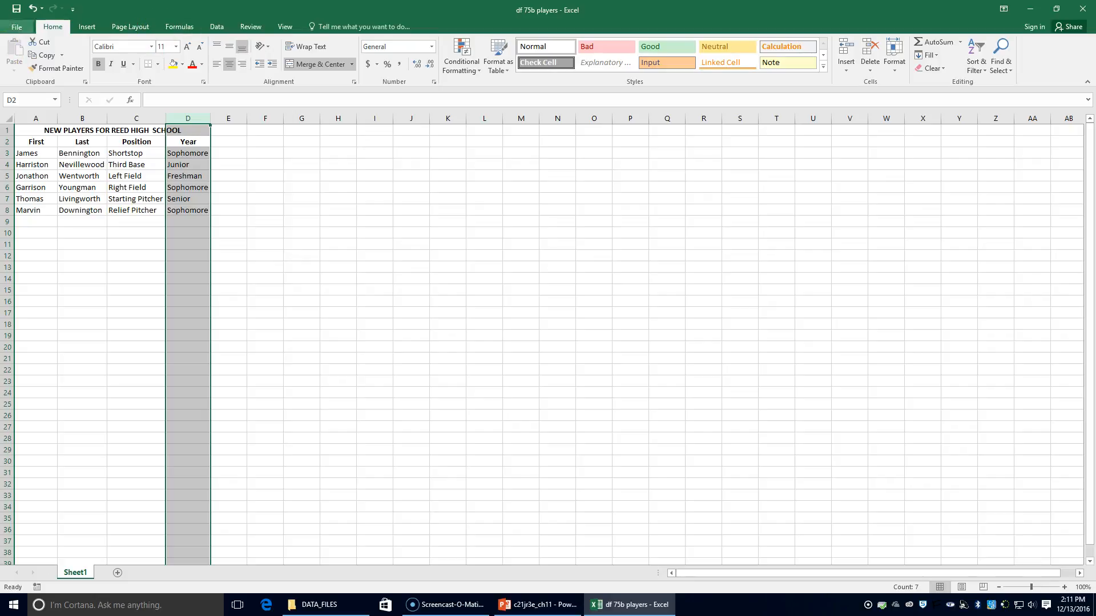
# Step: Set the font size of the title row, row 1, to 14
pyautogui.click(9, 130)
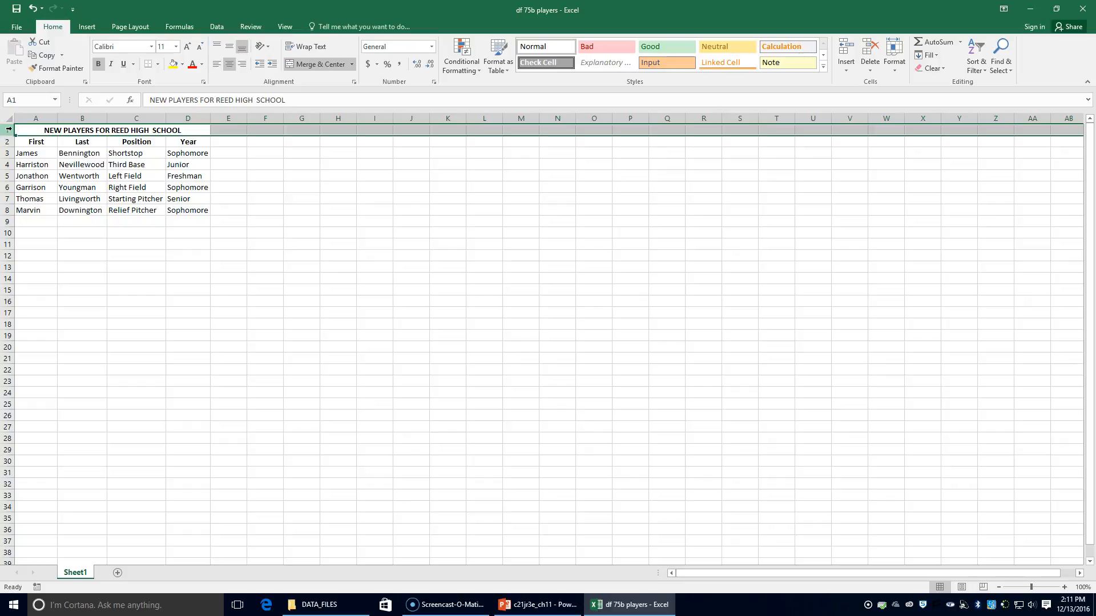
pyautogui.click(176, 47)
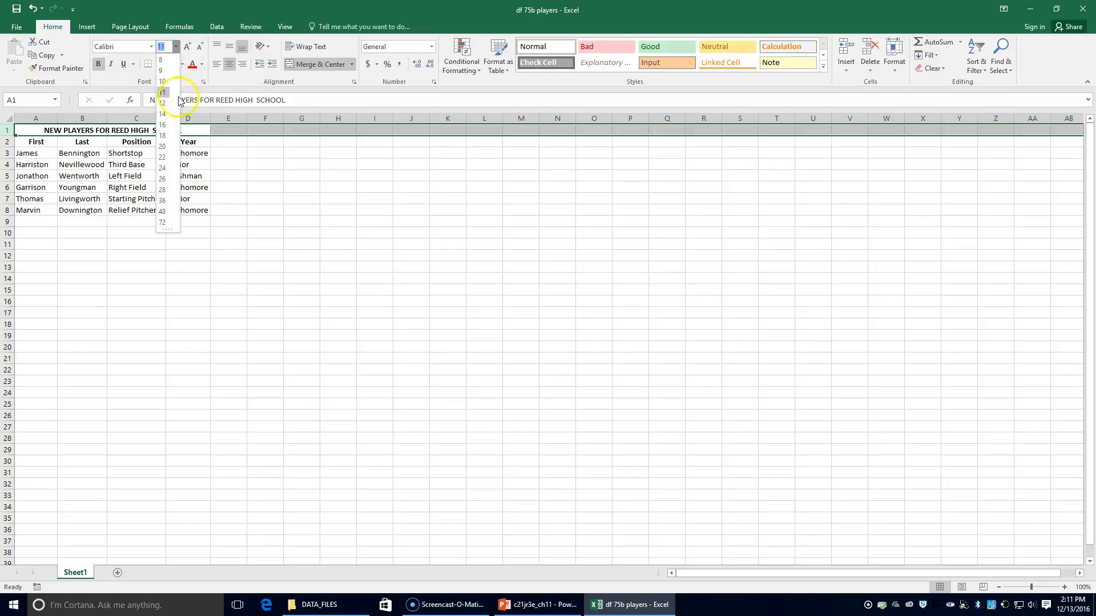
pyautogui.click(163, 113)
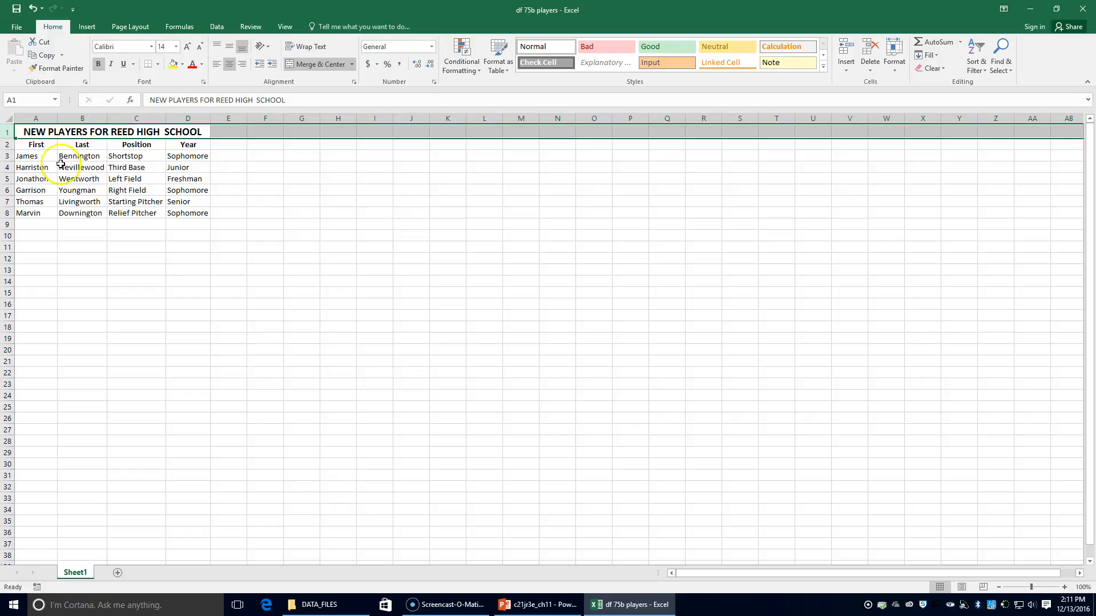
# Step: Change the heading in cell C2 to "Requested Position" and wrap its text within the cell
pyautogui.click(137, 145)
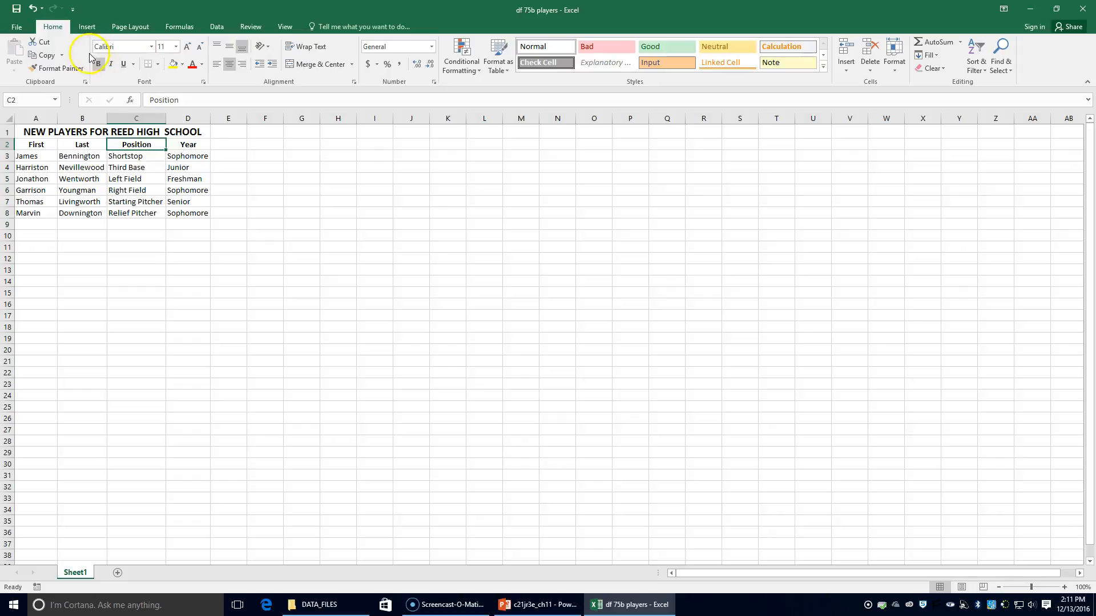
pyautogui.click(150, 99)
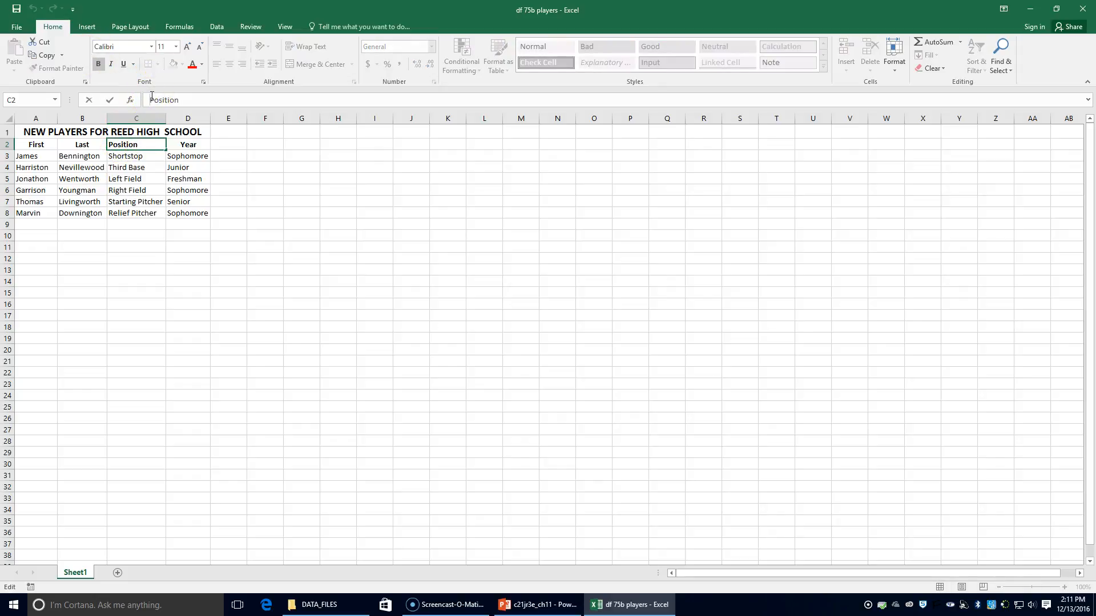
pyautogui.write('Requested')
pyautogui.press('Return')
pyautogui.click(131, 144)
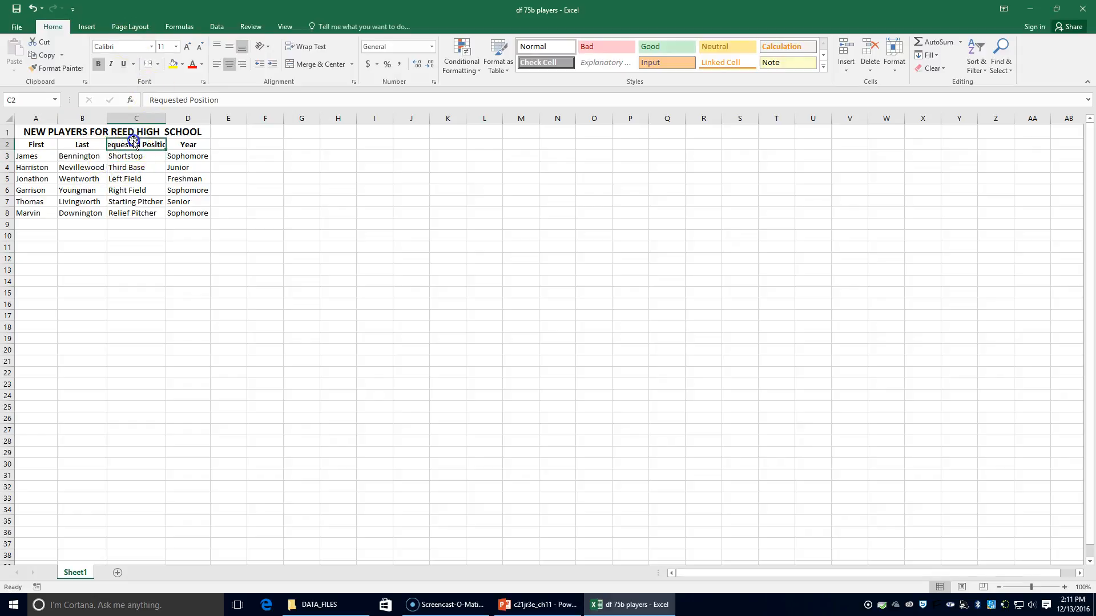
pyautogui.click(295, 47)
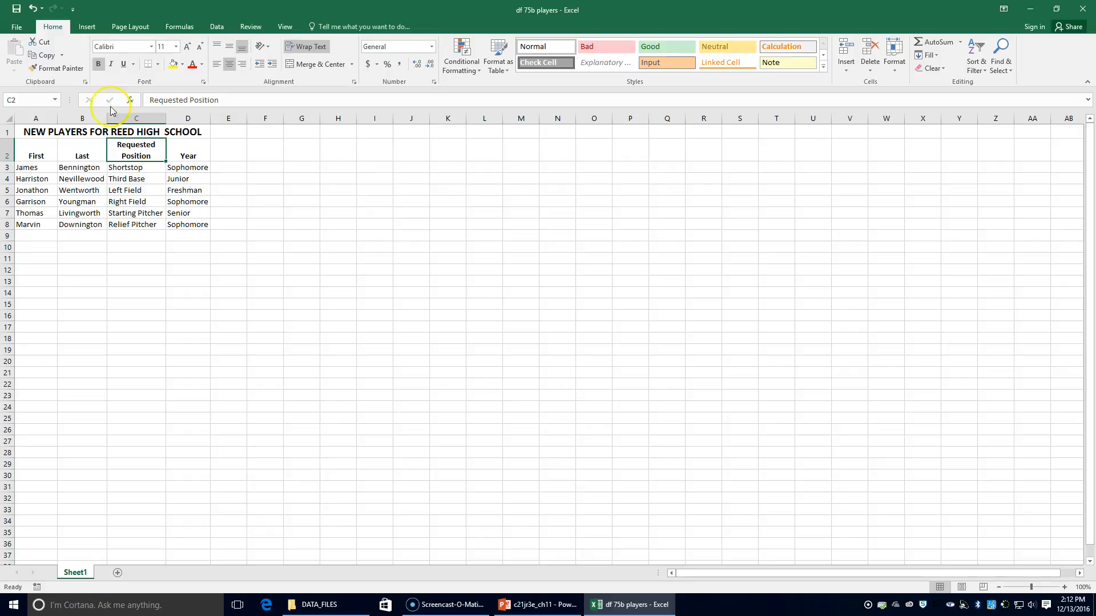
# Step: Set the row height of the player rows, 3 through 8, to 20 and deselect them
pyautogui.moveTo(8, 168); pyautogui.dragTo(7, 225)
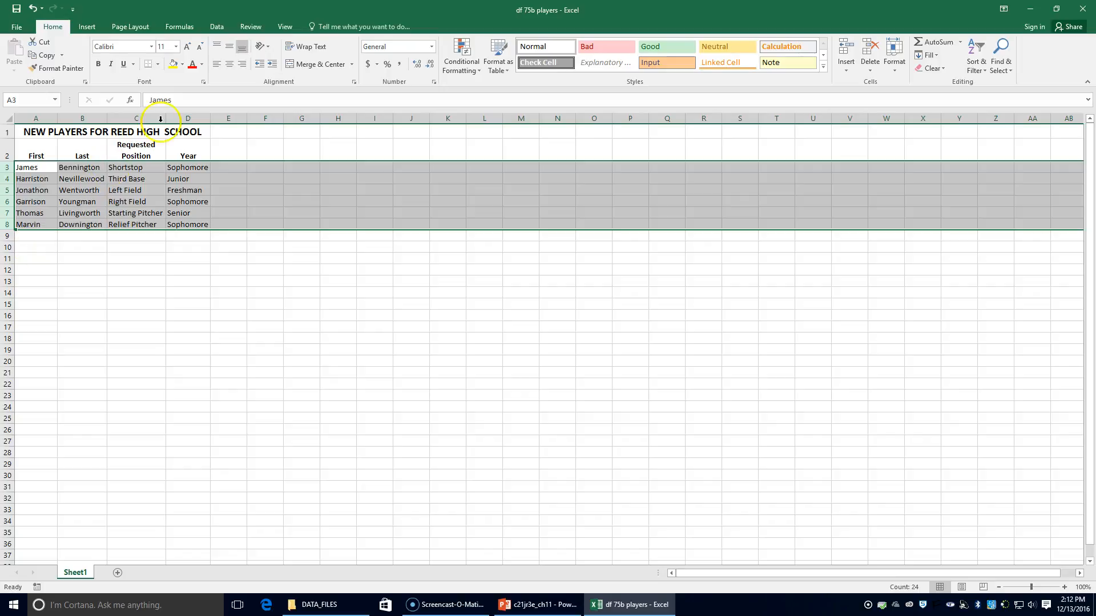
pyautogui.click(894, 57)
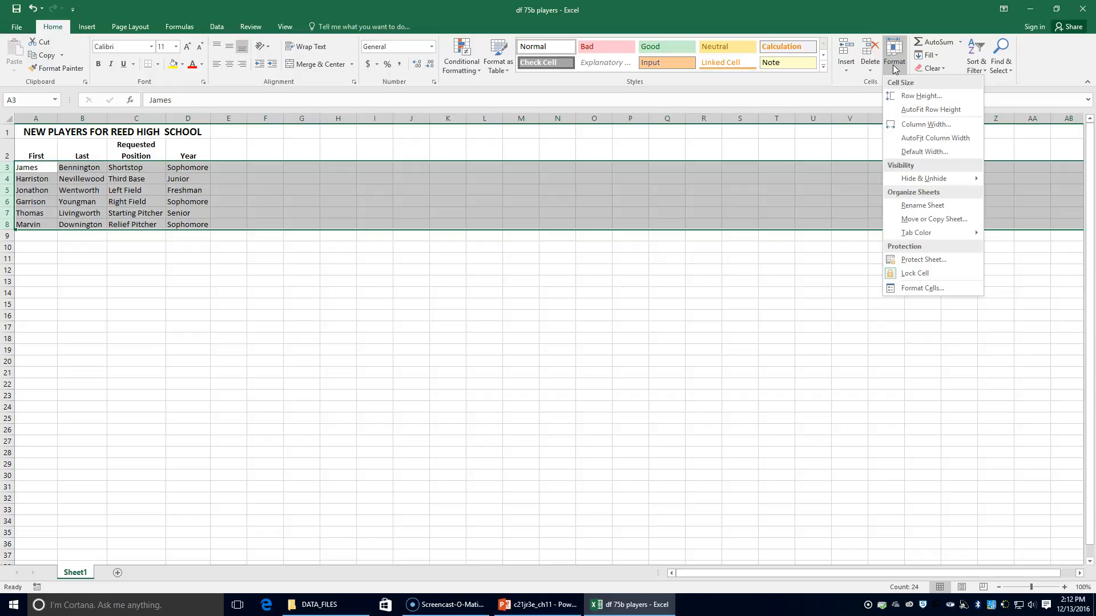
pyautogui.click(899, 95)
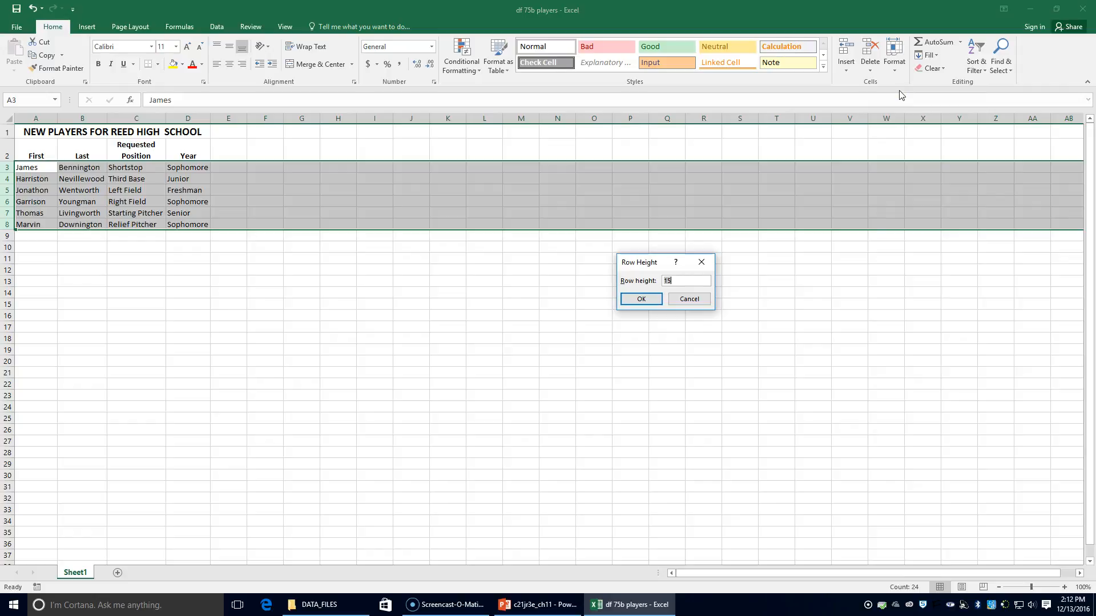
pyautogui.write('20')
pyautogui.press('Return')
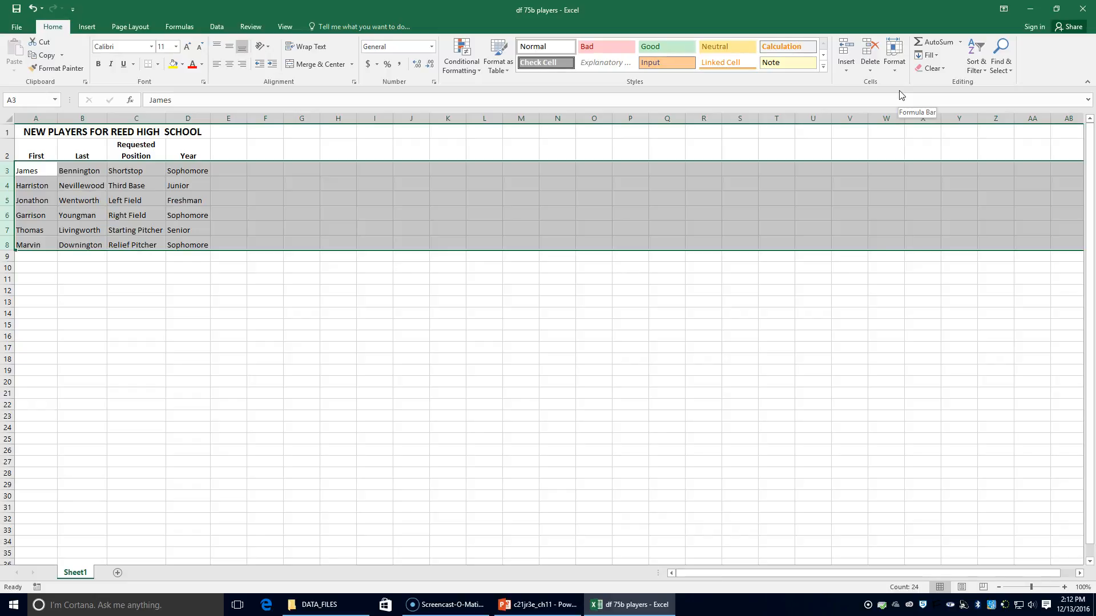
pyautogui.click(265, 450)
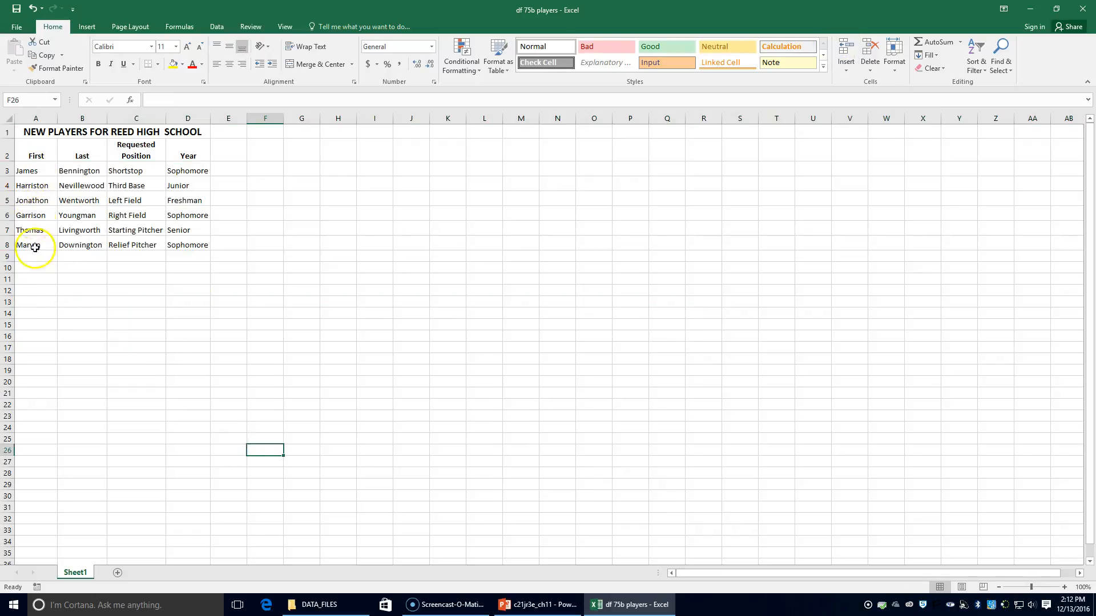
# Step: Save the workbook as "75b players" in the CHAPTER 11 folder and close it
pyautogui.click(17, 26)
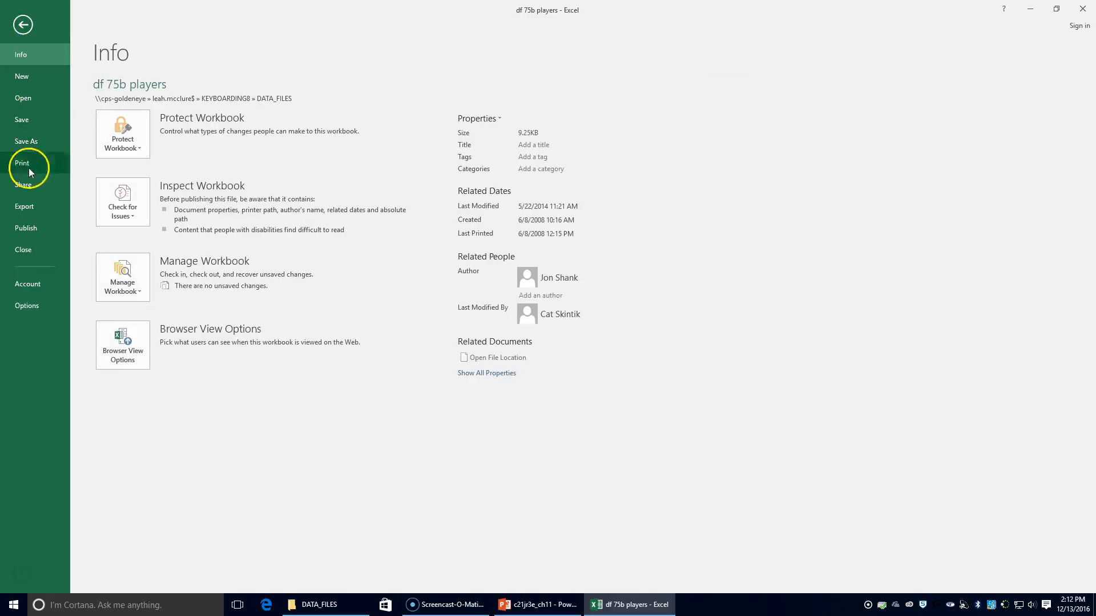
pyautogui.click(40, 142)
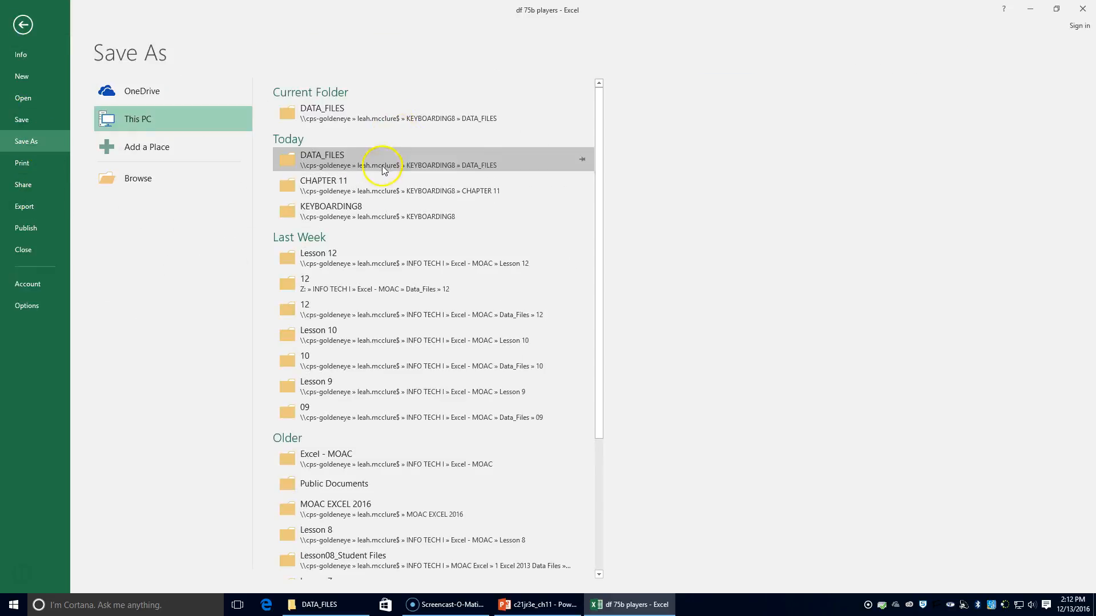
pyautogui.click(375, 184)
pyautogui.moveTo(87, 231); pyautogui.dragTo(79, 230)
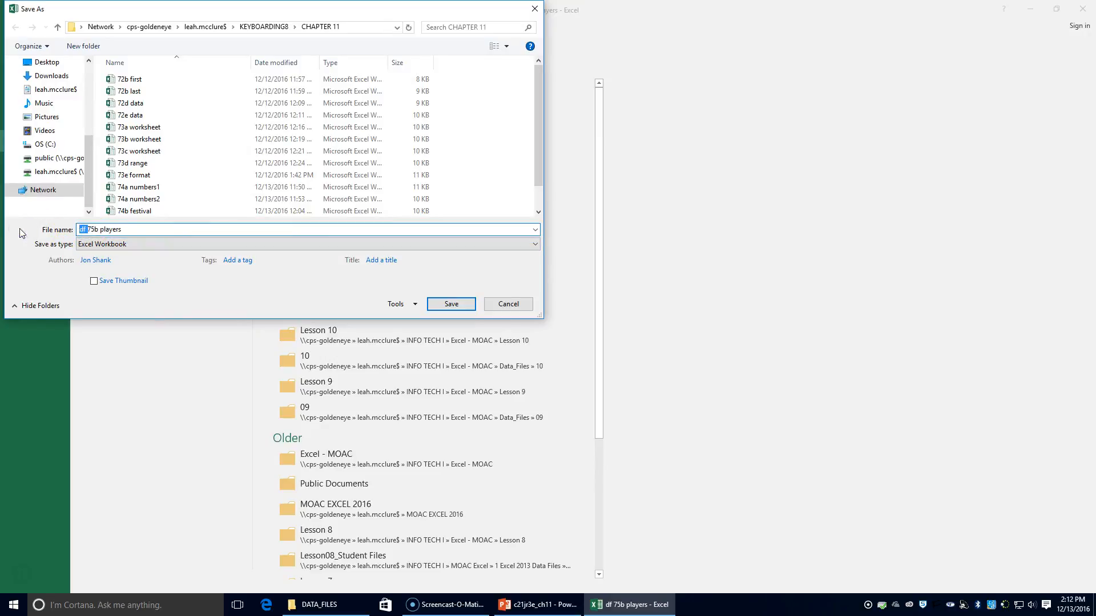
pyautogui.press('Delete')
pyautogui.press('Return')
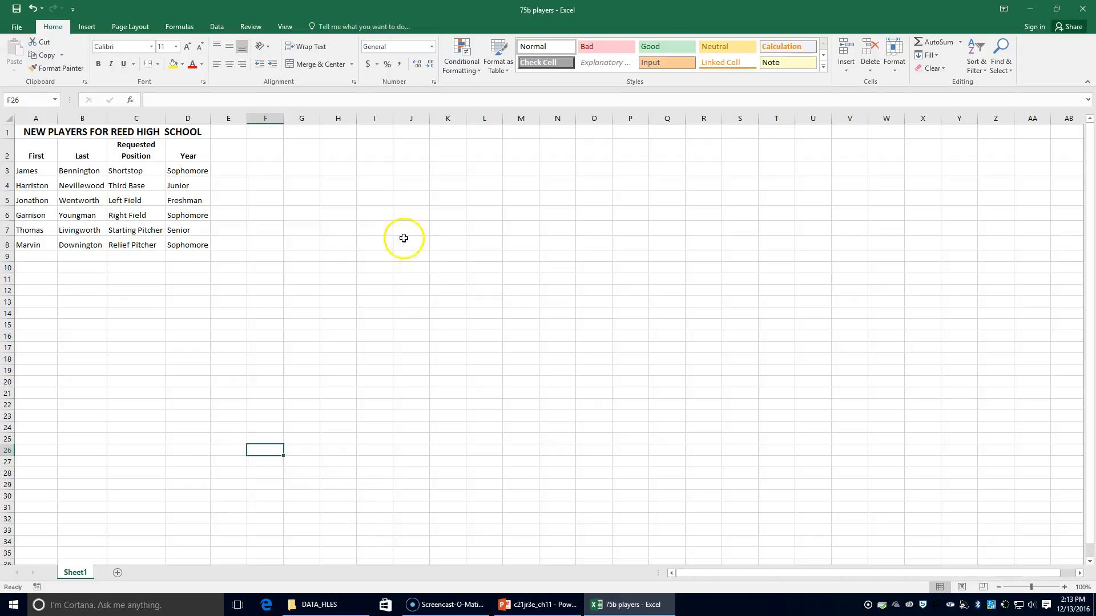
pyautogui.click(1082, 9)
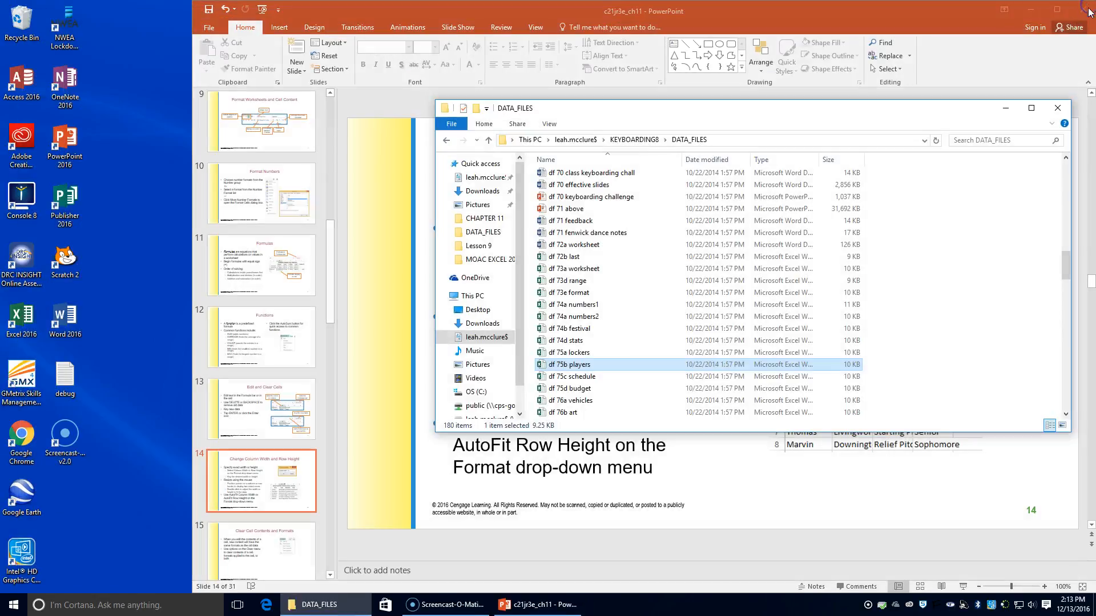
# Step: Show the PowerPoint slide on clearing cell contents and formats, and open the df 75c schedule workbook from the DATA_FILES folder
pyautogui.click(1006, 109)
pyautogui.click(279, 539)
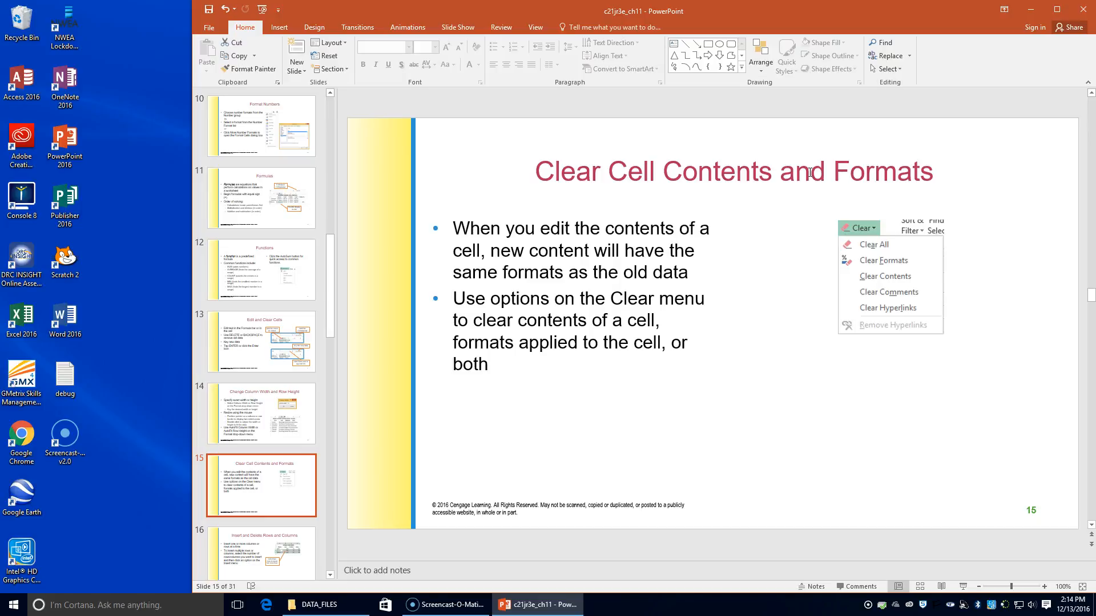
pyautogui.click(314, 604)
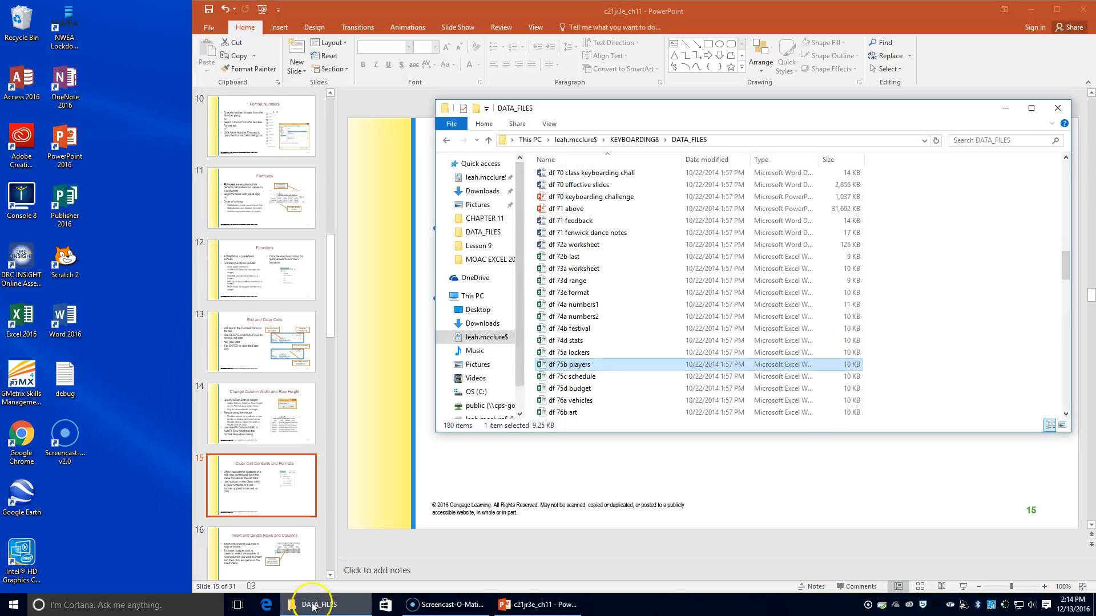
pyautogui.doubleClick(593, 377)
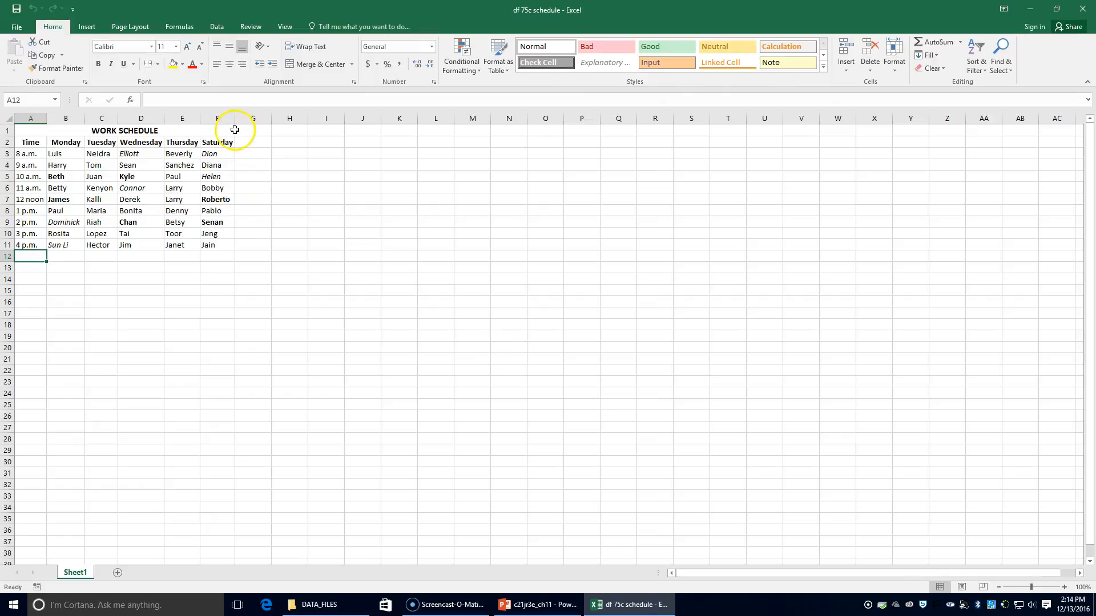
# Step: Replace the day heading in cell F2 of the work schedule with "Friday"
pyautogui.click(220, 140)
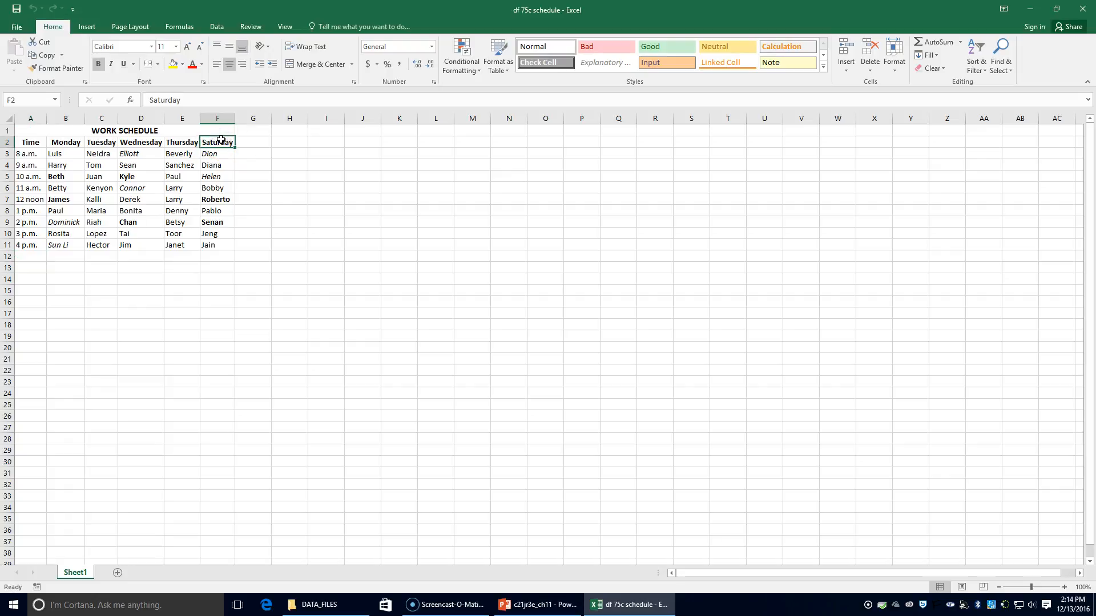
pyautogui.press('Delete')
pyautogui.click(221, 138)
pyautogui.click(222, 141)
pyautogui.write('Friday')
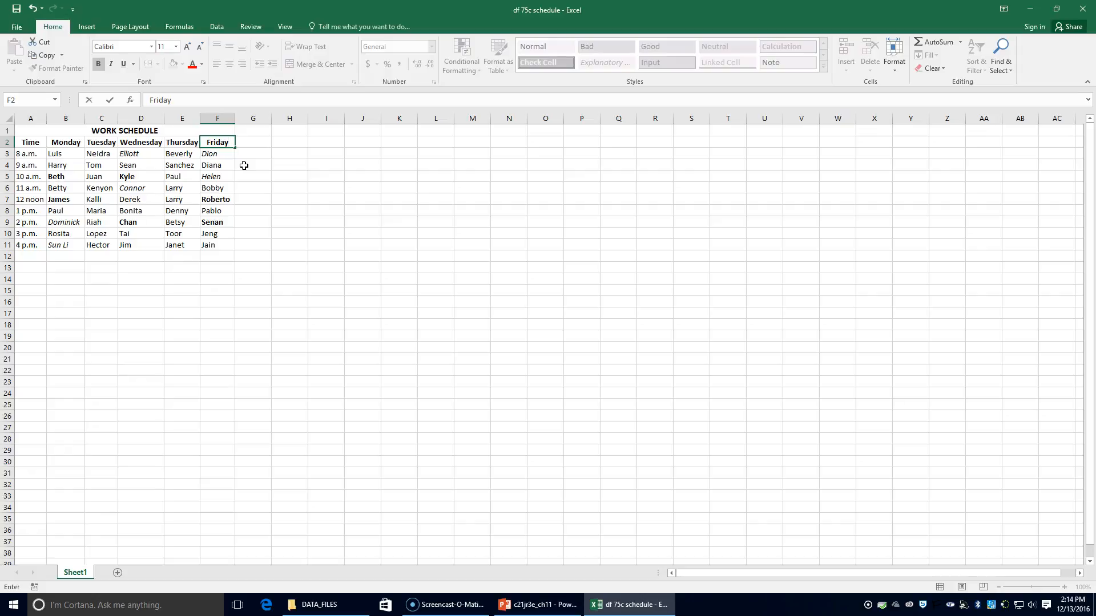
pyautogui.press('Return')
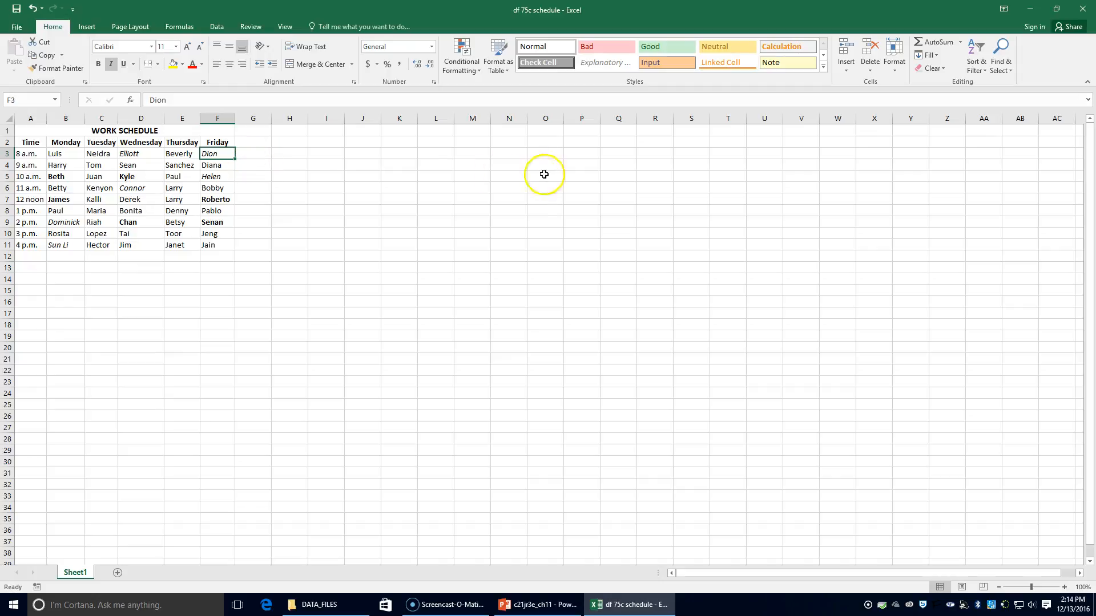
# Step: Clear only the formatting from the bold names in cells B5, B7 and D5 of the work schedule
pyautogui.click(60, 177)
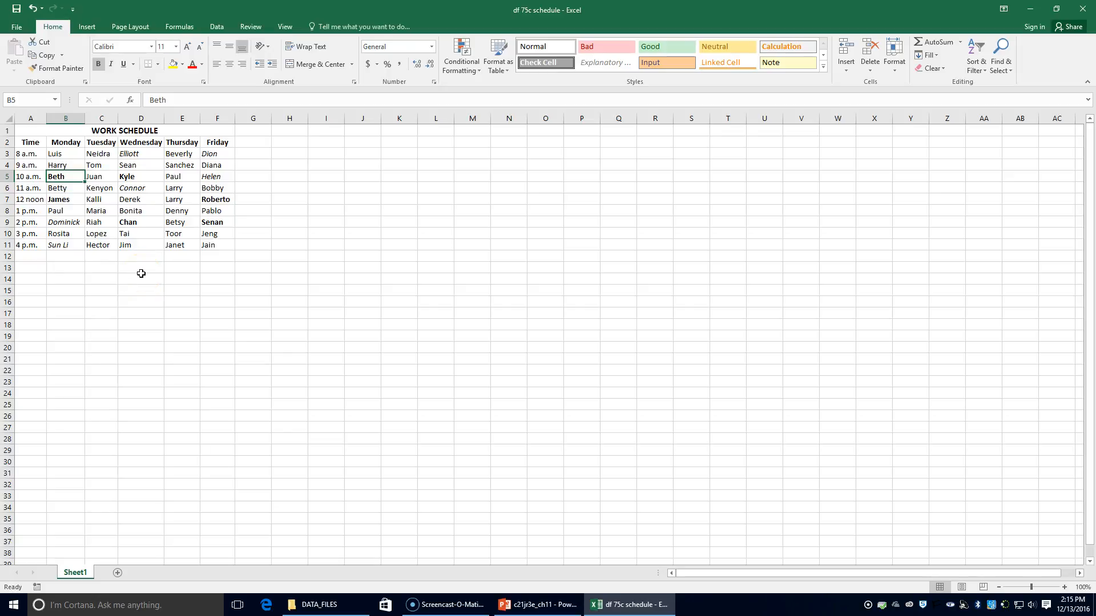
pyautogui.keyDown('ctrl'); pyautogui.click(59, 200); pyautogui.keyUp('ctrl')
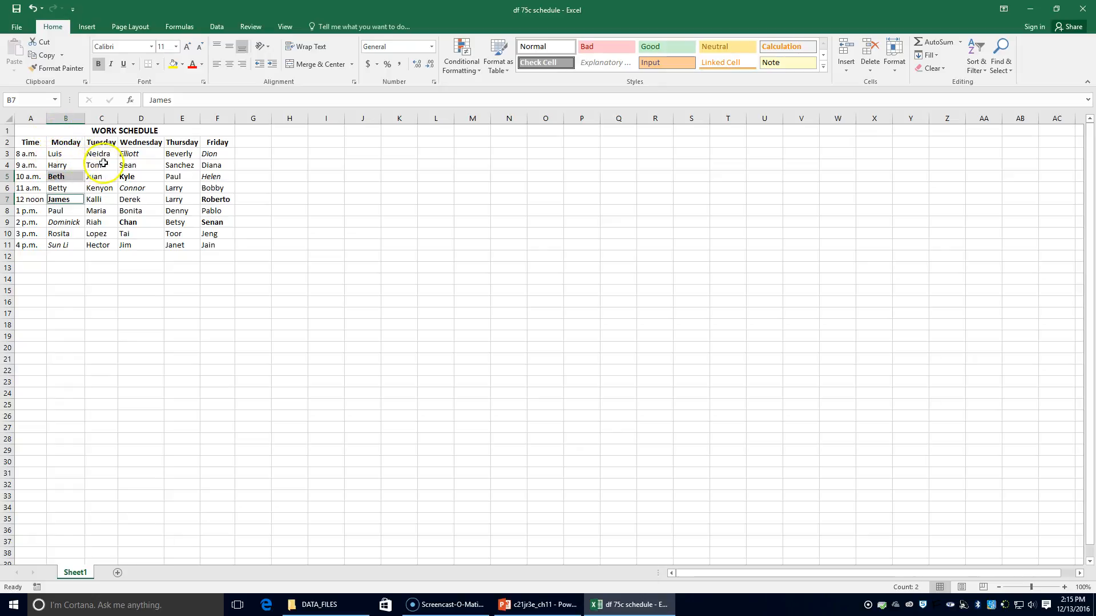
pyautogui.keyDown('ctrl'); pyautogui.click(139, 174); pyautogui.keyUp('ctrl')
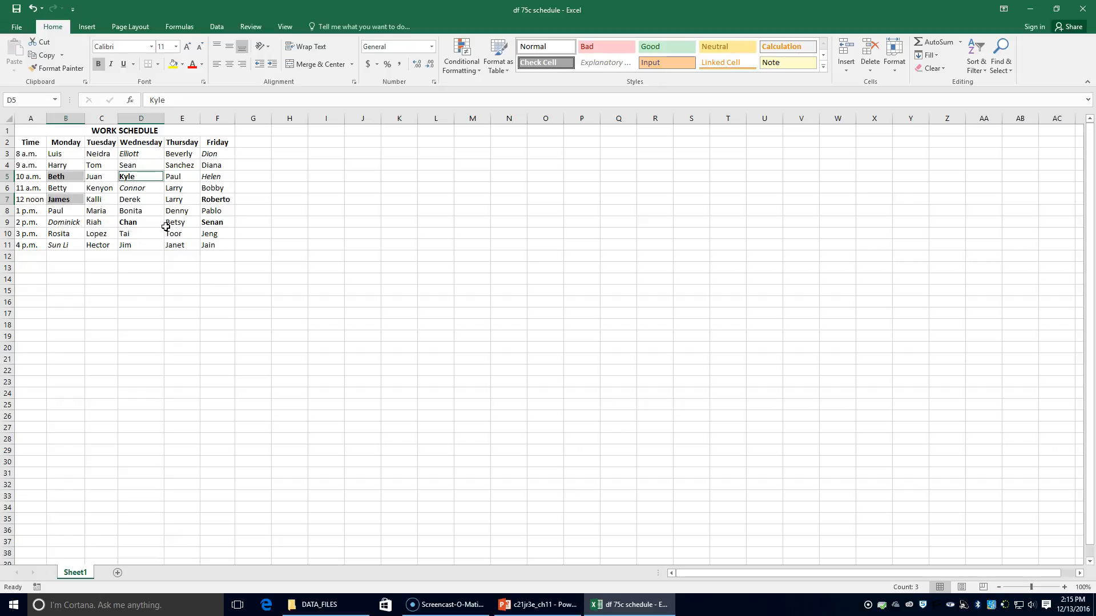
pyautogui.click(937, 69)
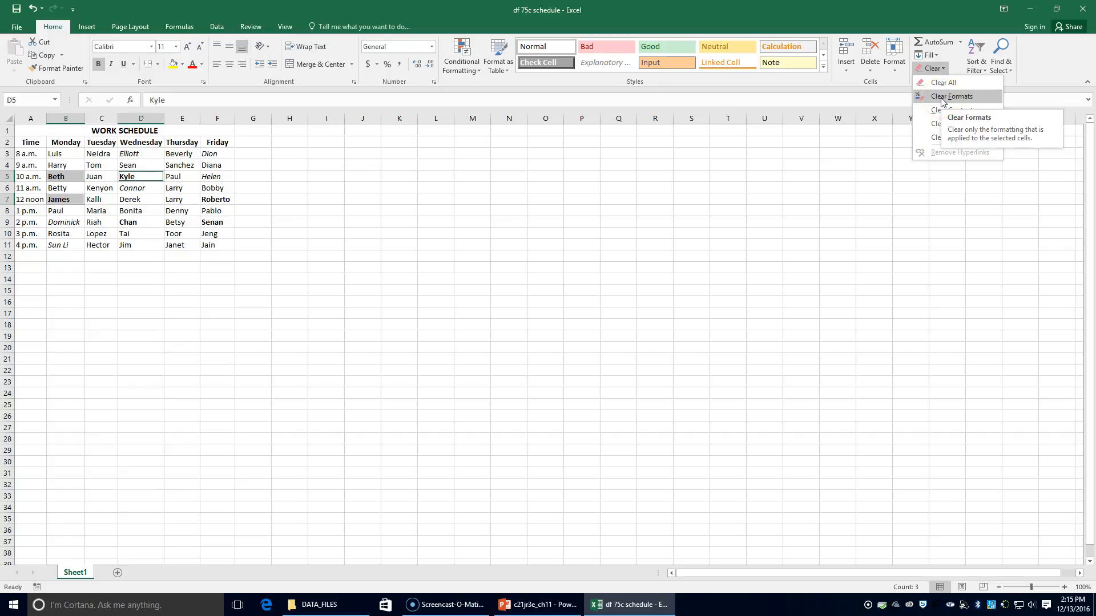
pyautogui.click(941, 97)
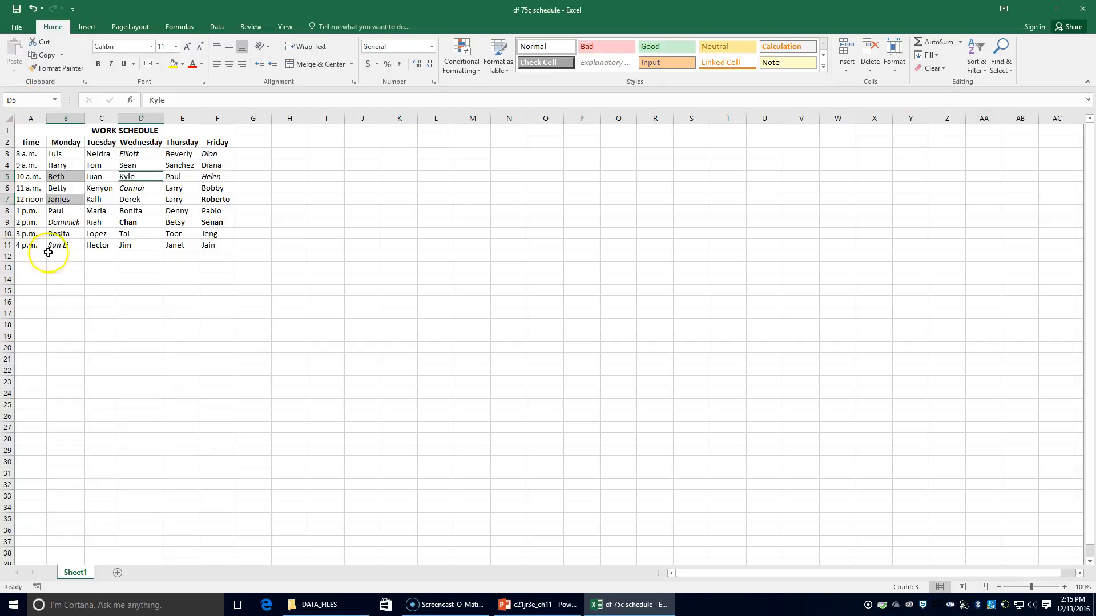
# Step: Clear both contents and formats from the 3 p.m. and 4 p.m. rows, range A10:F11
pyautogui.click(29, 231)
pyautogui.moveTo(29, 231)
pyautogui.mouseDown()
pyautogui.moveTo(63, 243)
pyautogui.moveTo(213, 247)
pyautogui.moveTo(215, 238)
pyautogui.moveTo(217, 249)
pyautogui.mouseUp()
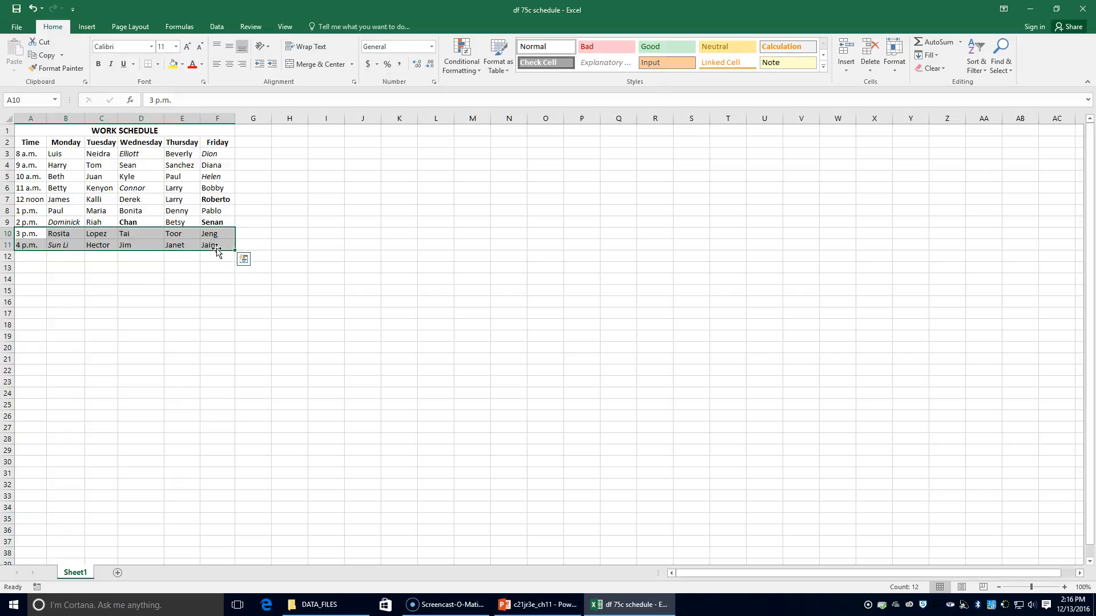
pyautogui.click(941, 69)
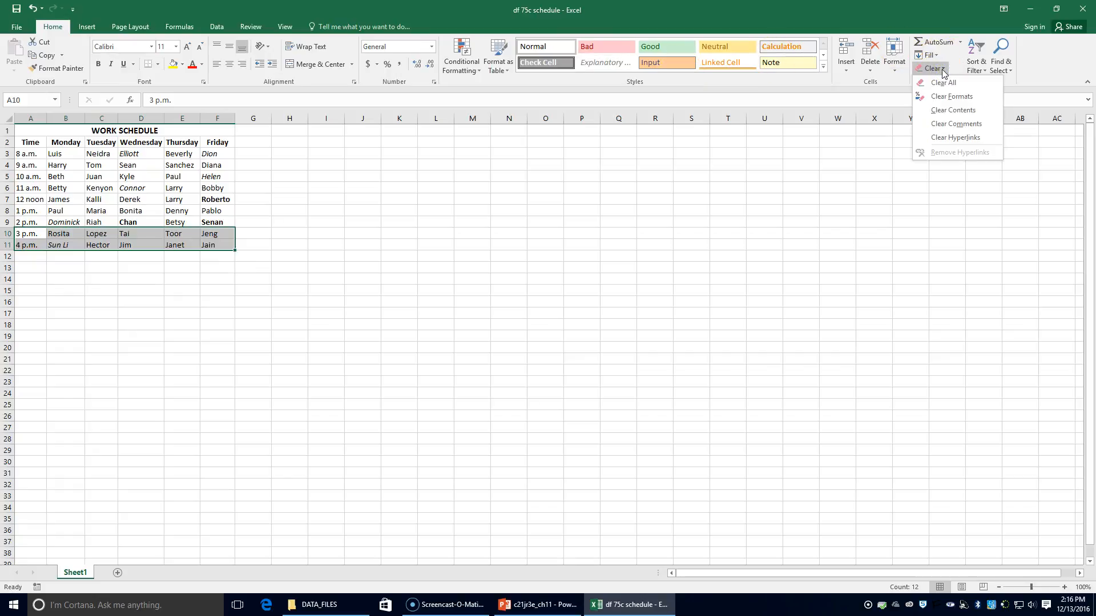
pyautogui.click(944, 85)
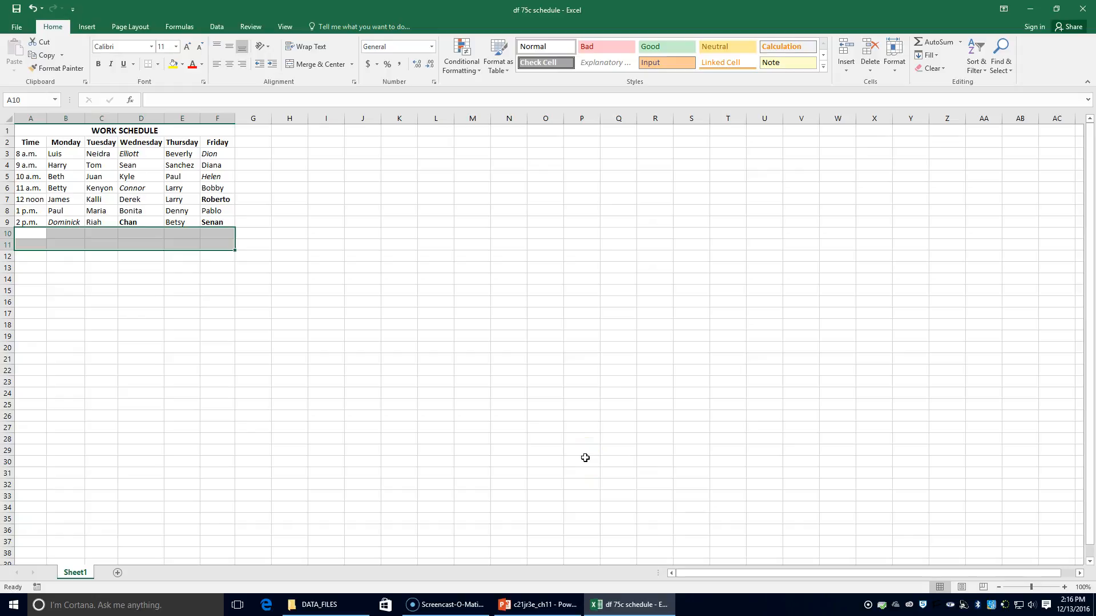
# Step: Clear only the formatting from the remaining bold and italic names in cells B9, D3, D6, D9, F3, F5, F7 and F9
pyautogui.click(66, 222)
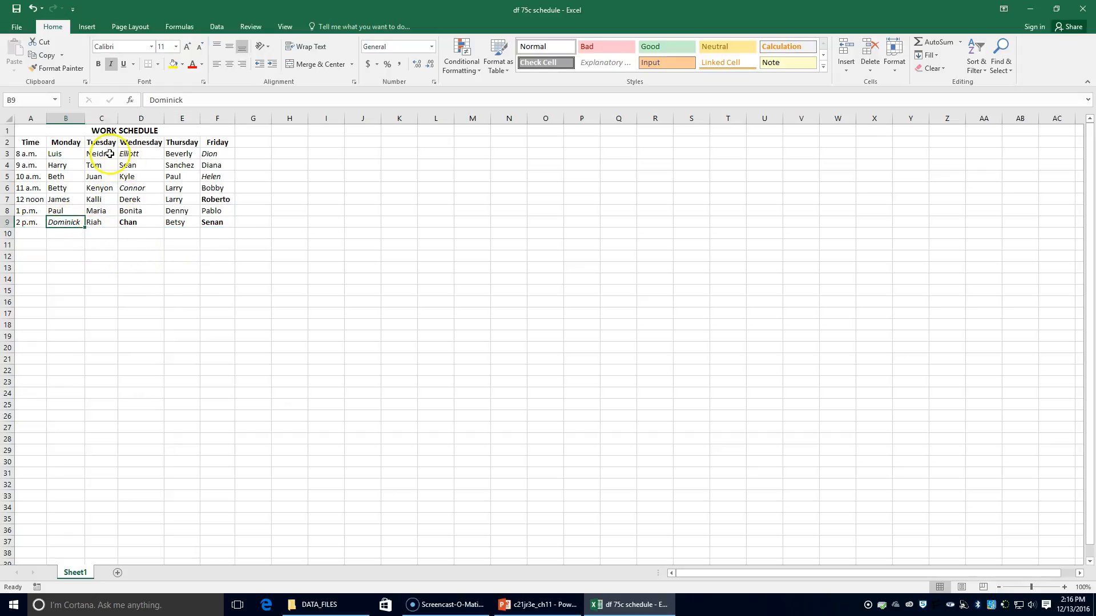
pyautogui.keyDown('ctrl'); pyautogui.click(135, 154); pyautogui.keyUp('ctrl')
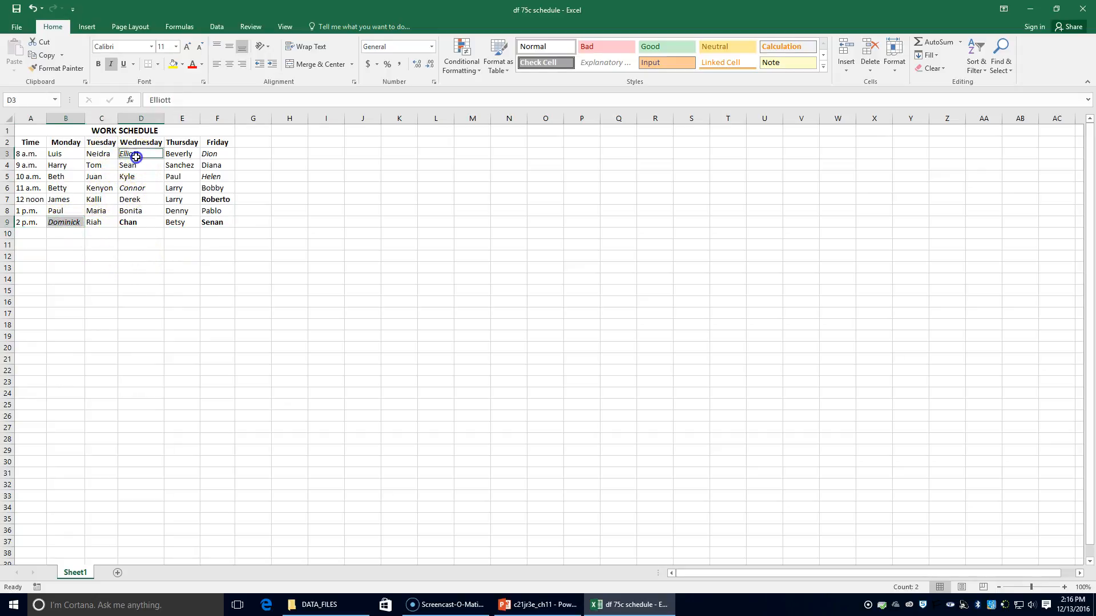
pyautogui.keyDown('ctrl'); pyautogui.click(143, 189); pyautogui.keyUp('ctrl')
pyautogui.keyDown('ctrl'); pyautogui.click(142, 221); pyautogui.keyUp('ctrl')
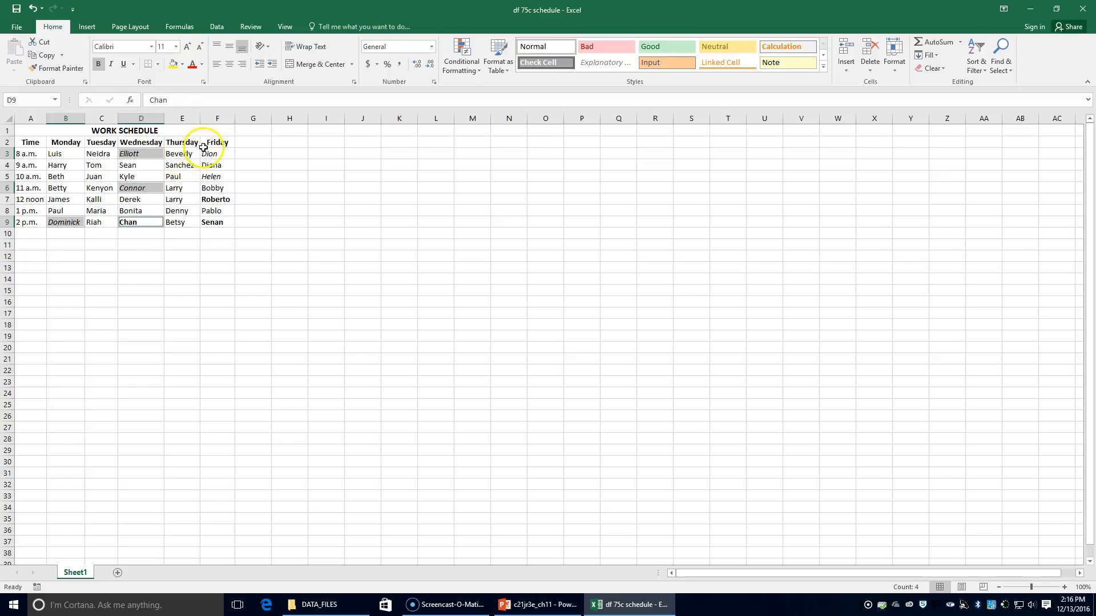
pyautogui.keyDown('ctrl'); pyautogui.click(221, 200); pyautogui.keyUp('ctrl')
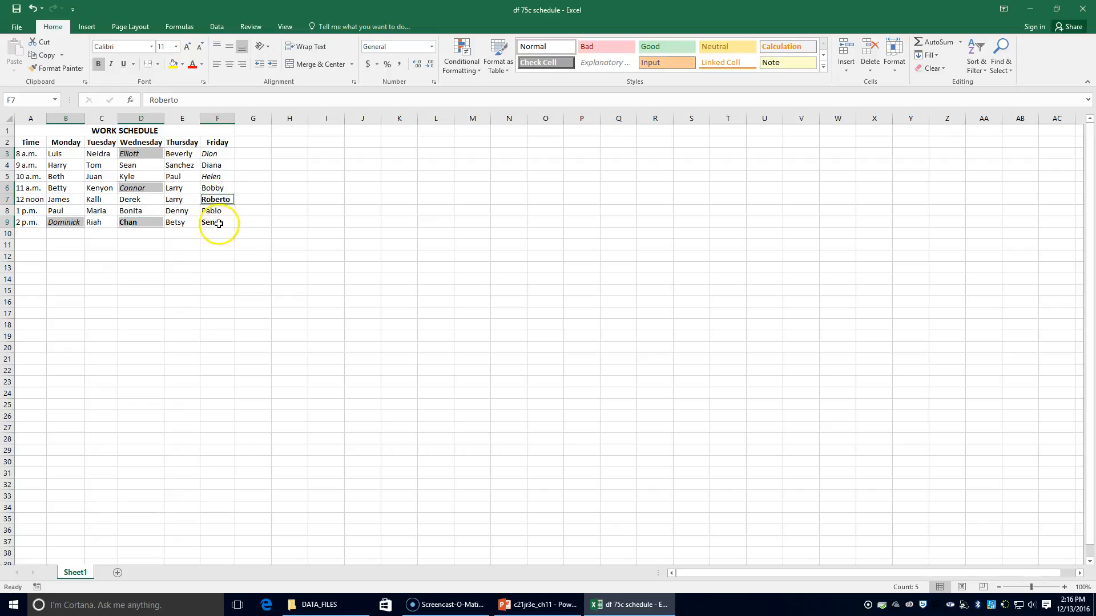
pyautogui.keyDown('ctrl'); pyautogui.click(223, 224); pyautogui.keyUp('ctrl')
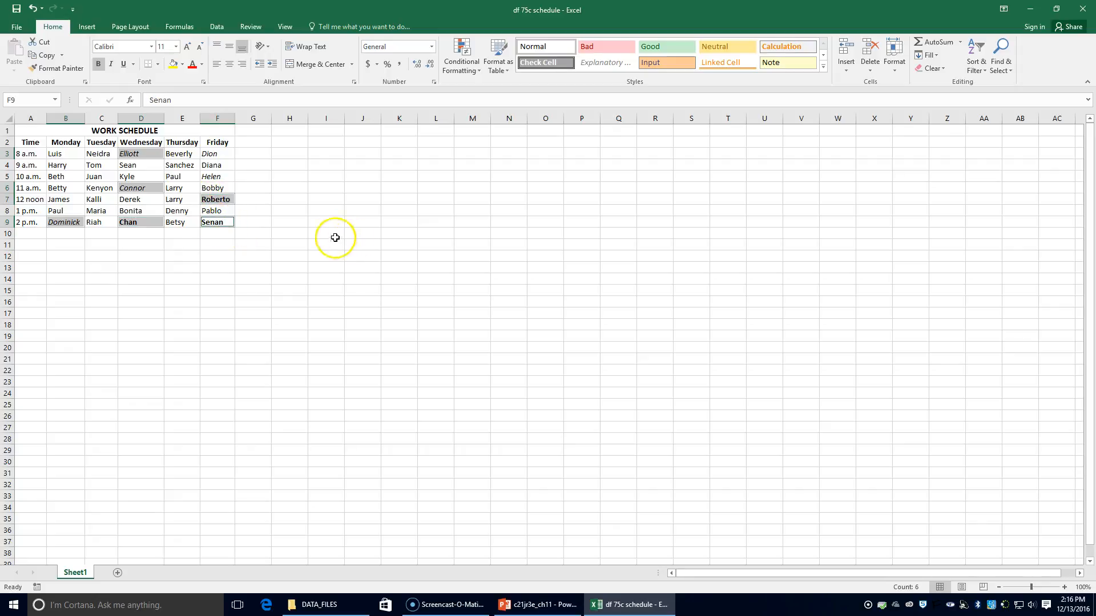
pyautogui.keyDown('ctrl'); pyautogui.click(211, 177); pyautogui.keyUp('ctrl')
pyautogui.keyDown('ctrl'); pyautogui.click(211, 154); pyautogui.keyUp('ctrl')
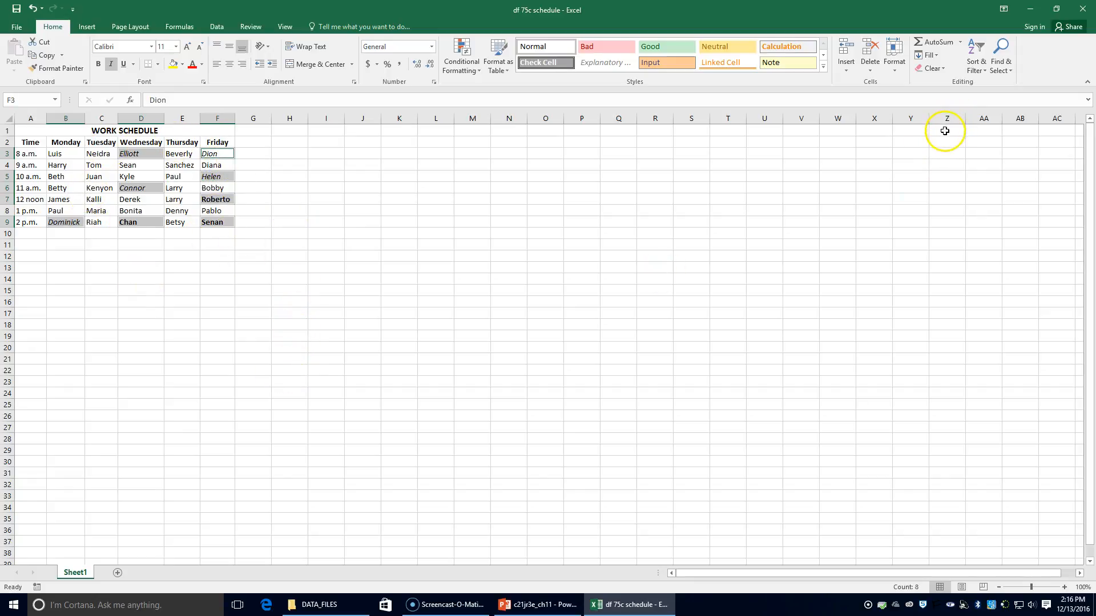
pyautogui.click(932, 68)
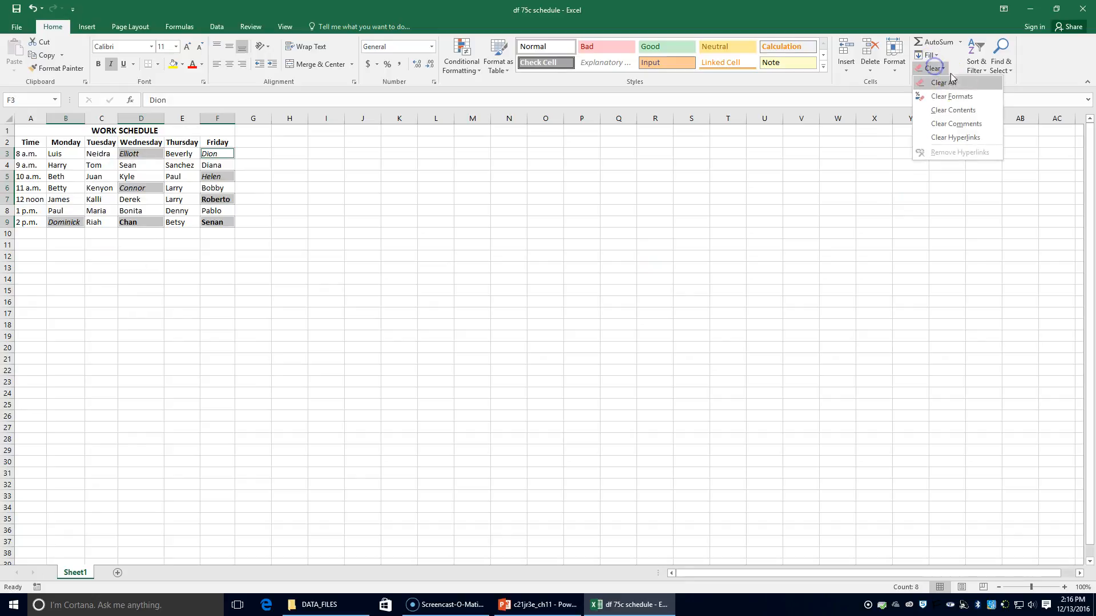
pyautogui.click(959, 101)
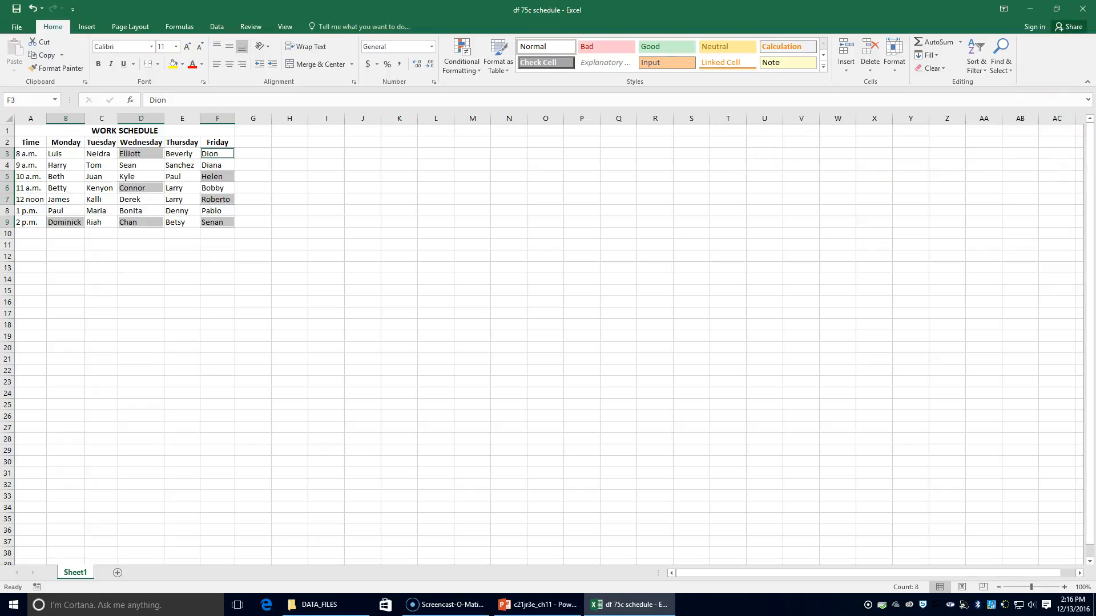
# Step: Turn on gridline printing and center the schedule horizontally and vertically on the page, checking it in the print preview
pyautogui.click(120, 29)
pyautogui.click(378, 67)
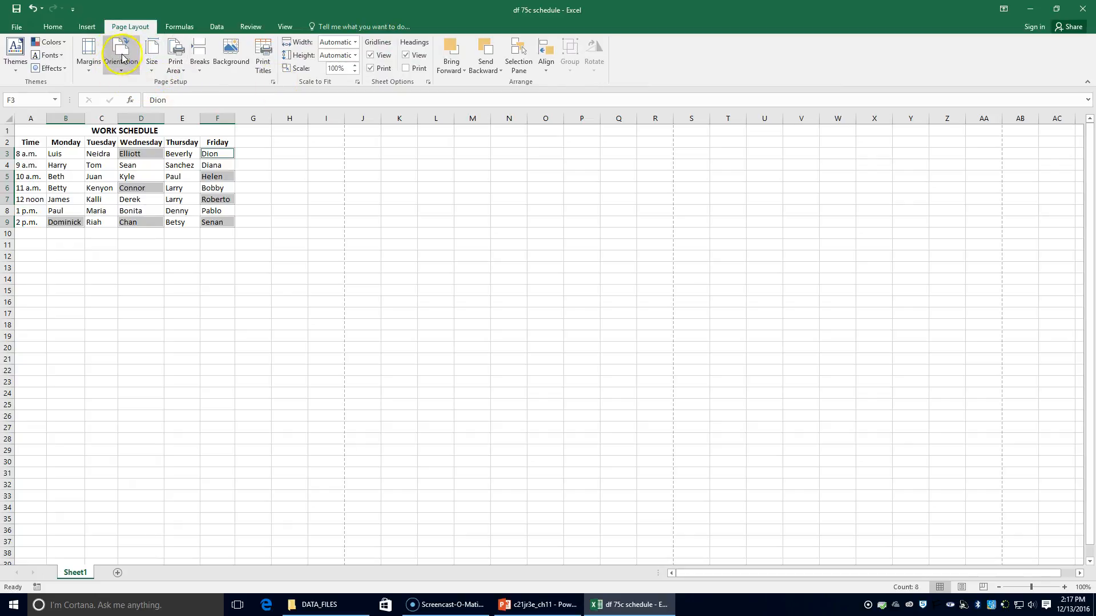
pyautogui.click(87, 61)
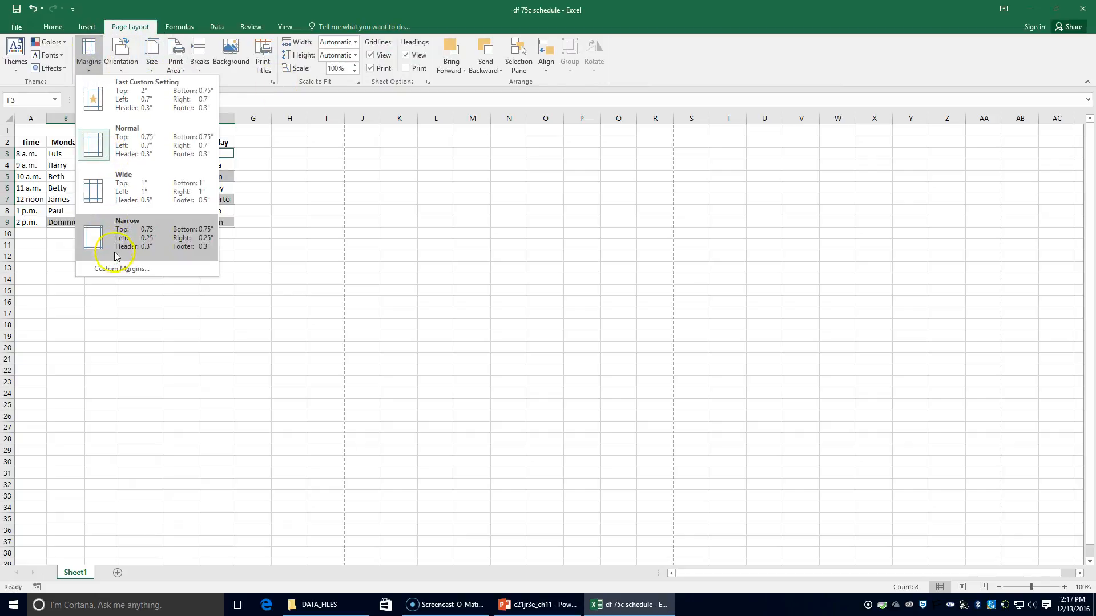
pyautogui.click(112, 273)
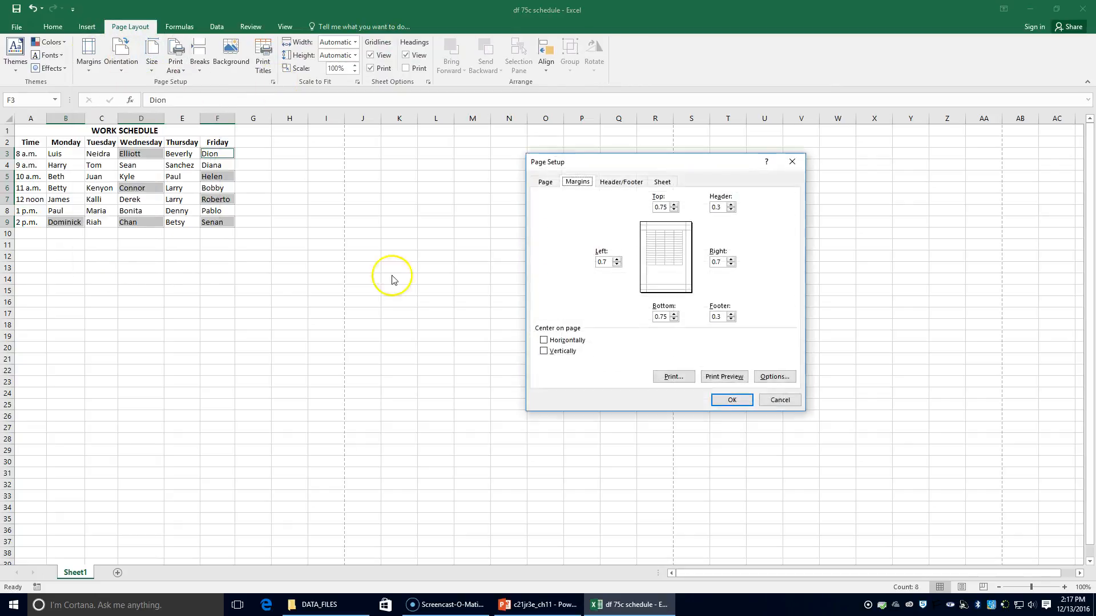
pyautogui.click(545, 342)
pyautogui.click(544, 351)
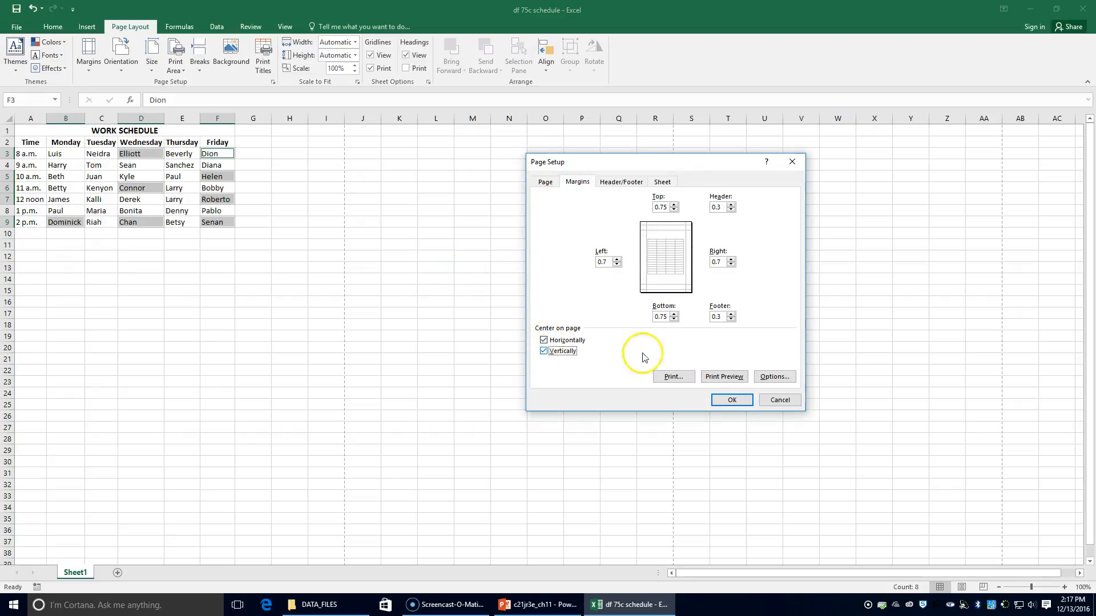
pyautogui.click(720, 377)
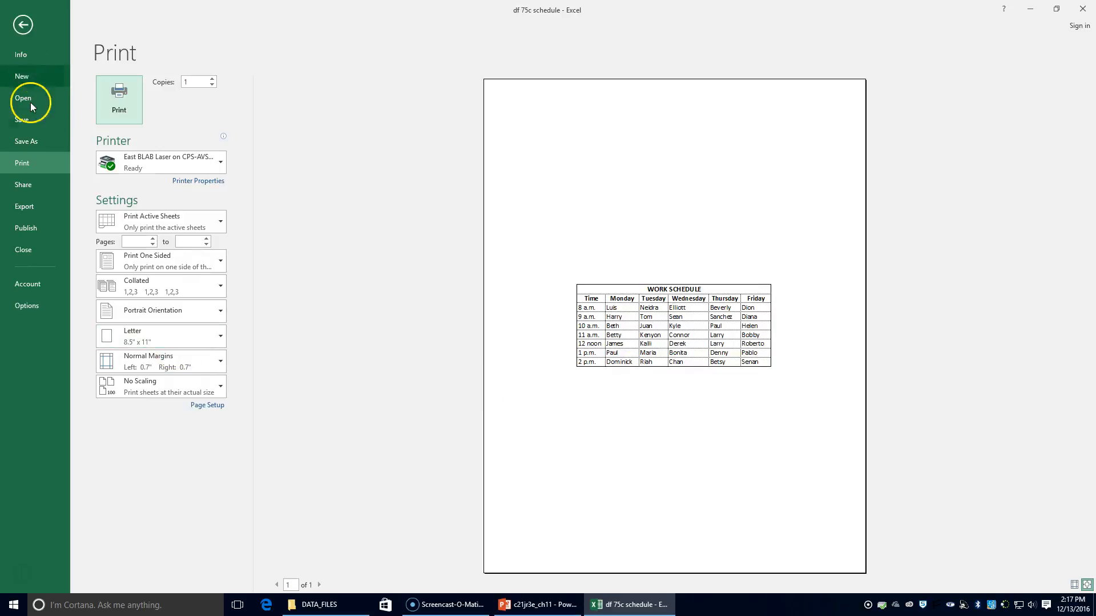
# Step: Save the workbook as "75c schedule" in the CHAPTER 11 folder and close it
pyautogui.click(20, 143)
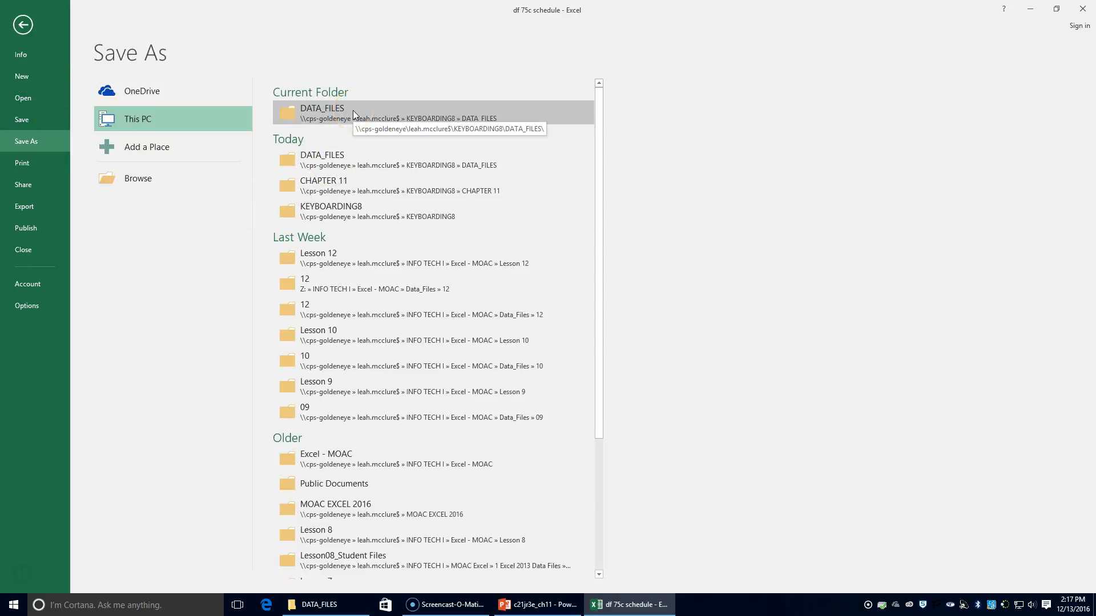
pyautogui.click(350, 183)
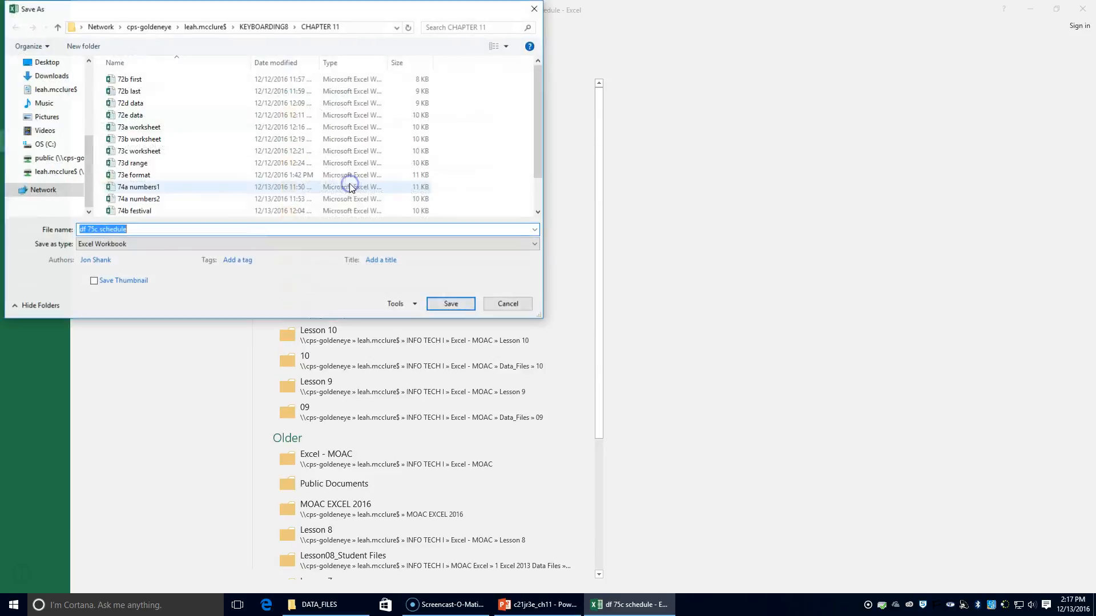
pyautogui.click(89, 228)
pyautogui.moveTo(87, 229); pyautogui.dragTo(25, 229)
pyautogui.press('BackSpace')
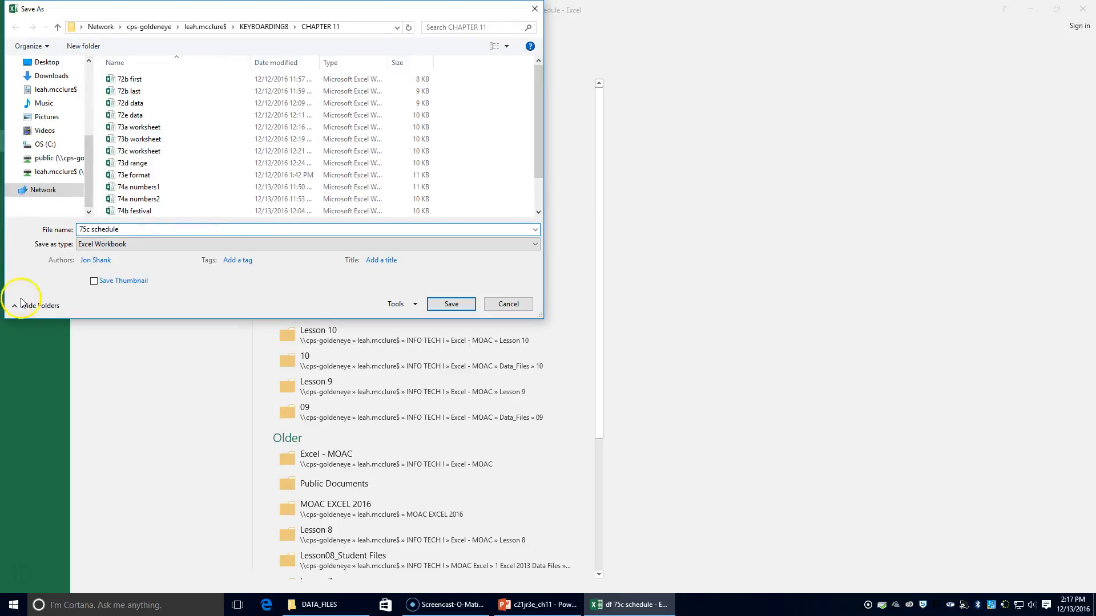
pyautogui.click(446, 303)
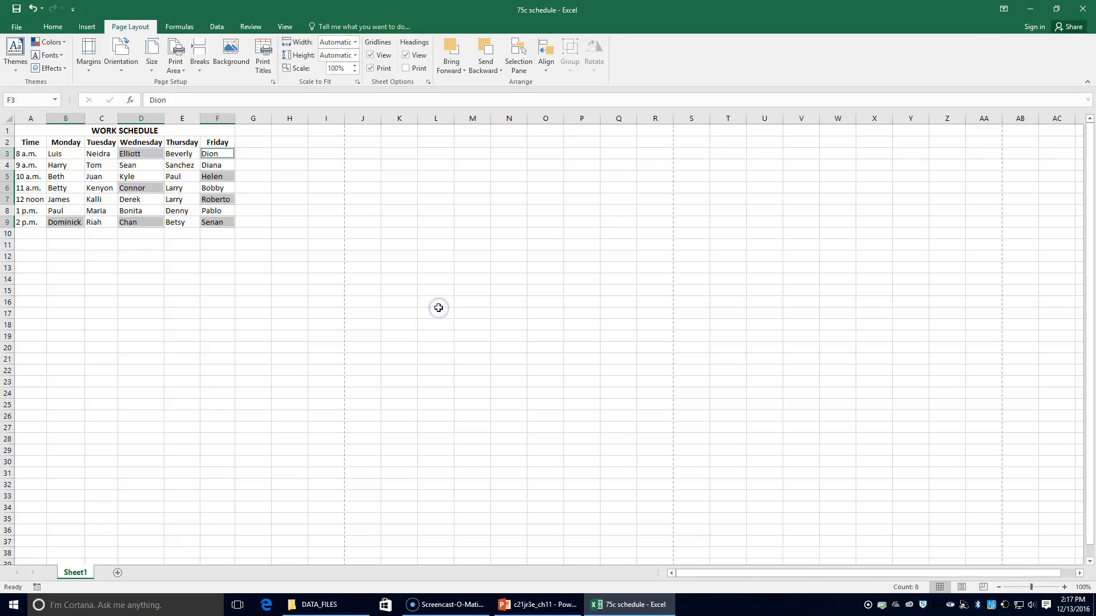
pyautogui.click(1083, 9)
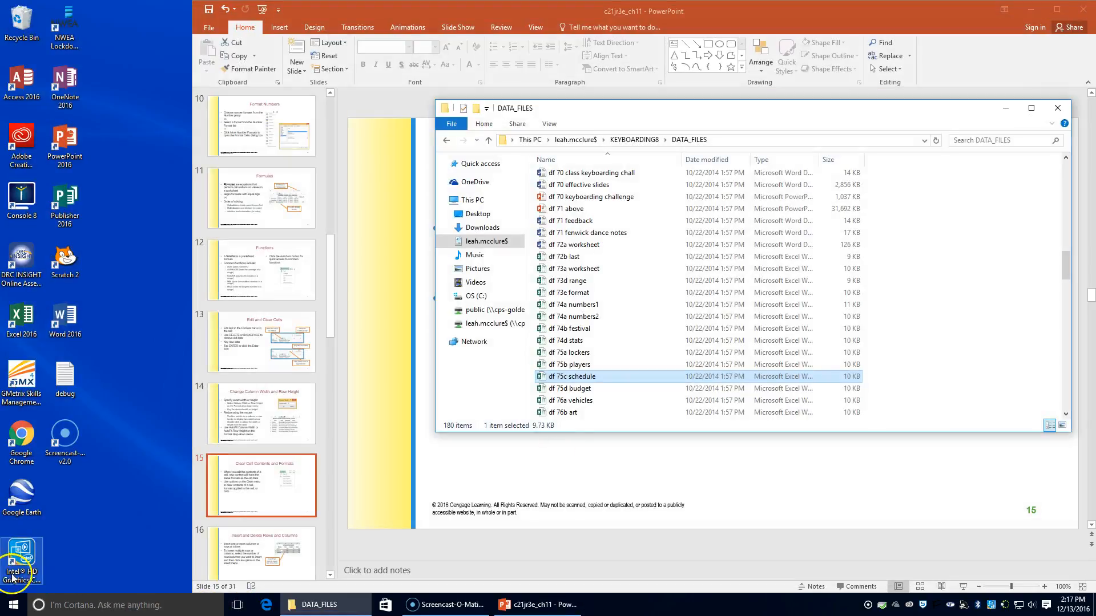